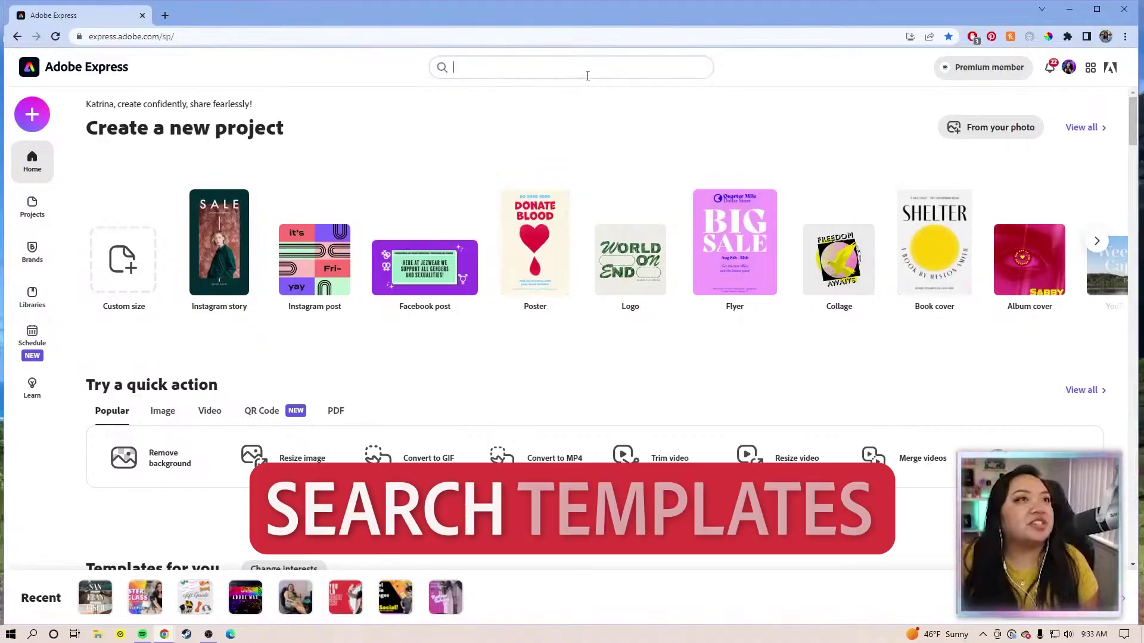
- Search the templates for "media kit" and start from the fitness blogger template with the diagonal photo layout
click(576, 71)
text(media kit)
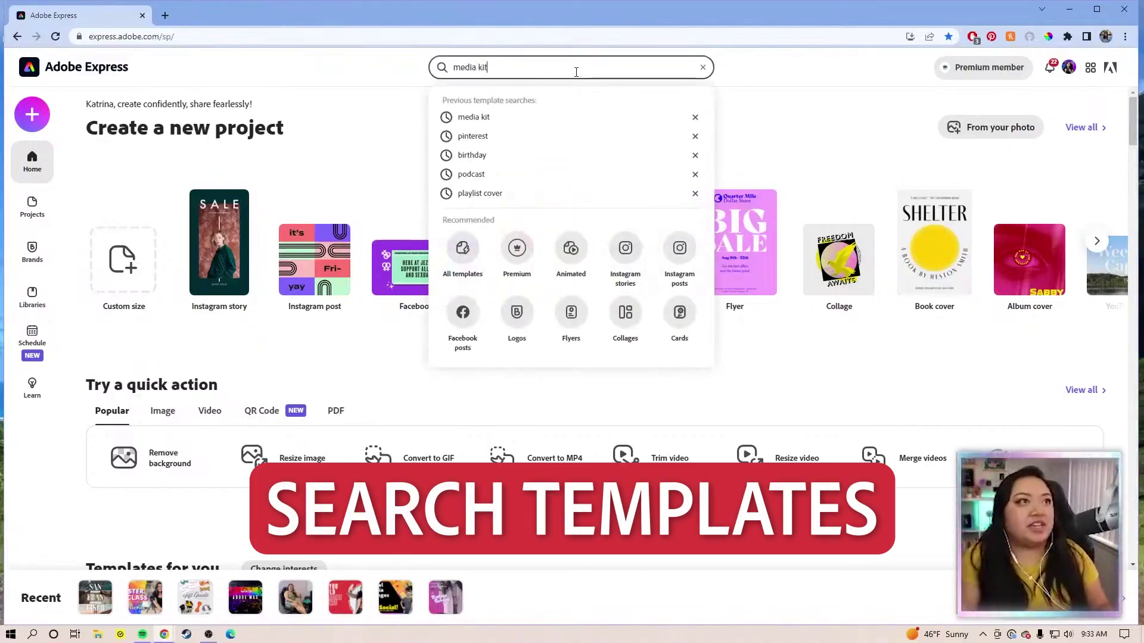
key(Return)
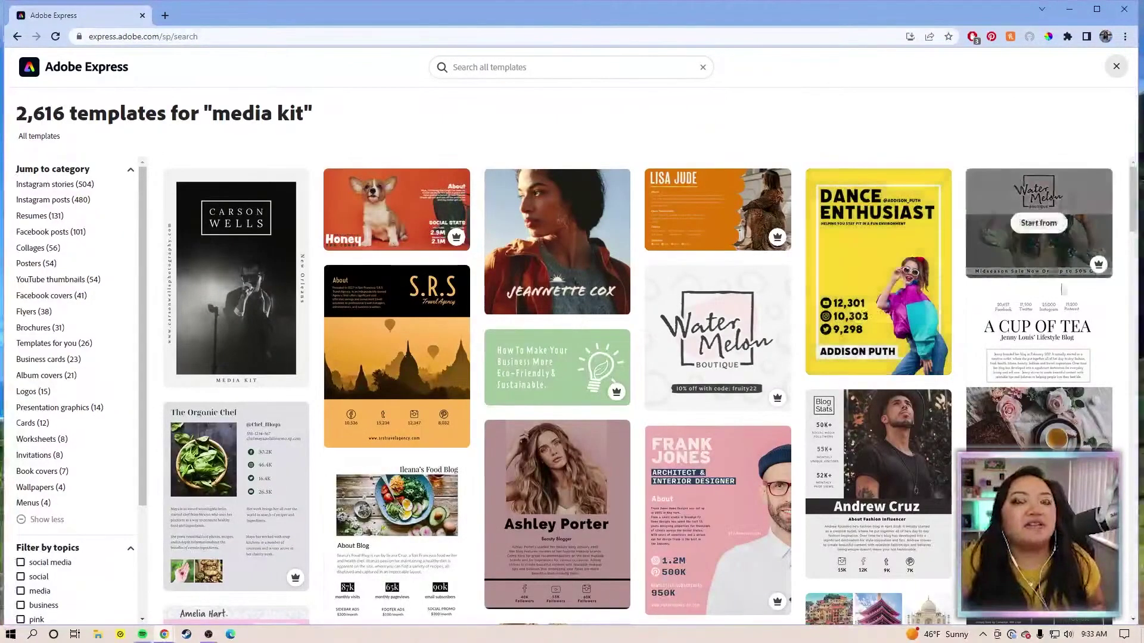
scroll(1039, 357, down, 7)
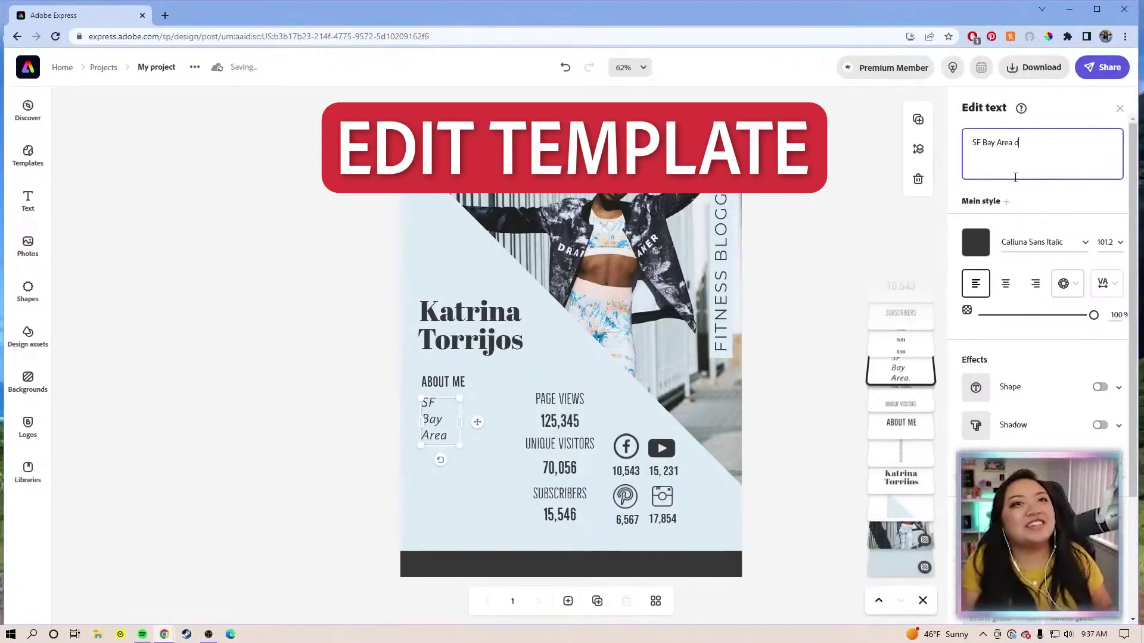
- Rewrite the About Me text as "SF Bay Area digital creator who focuses on helping aspiring creatives get started in their creative career." and resize it
text(digi)
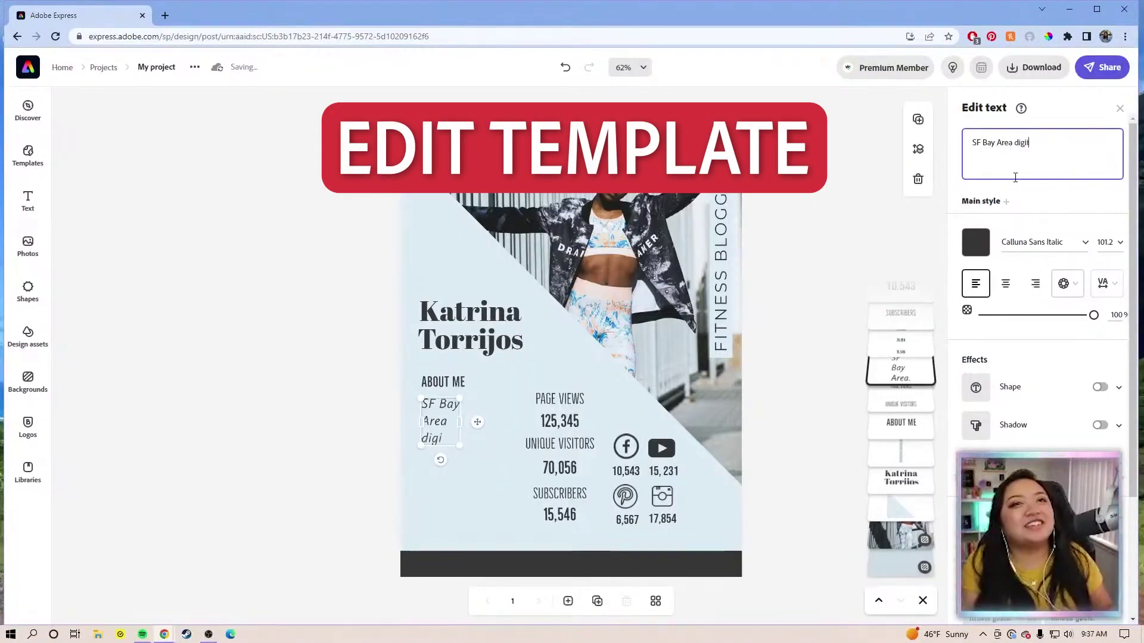
text(tal creator who focuses)
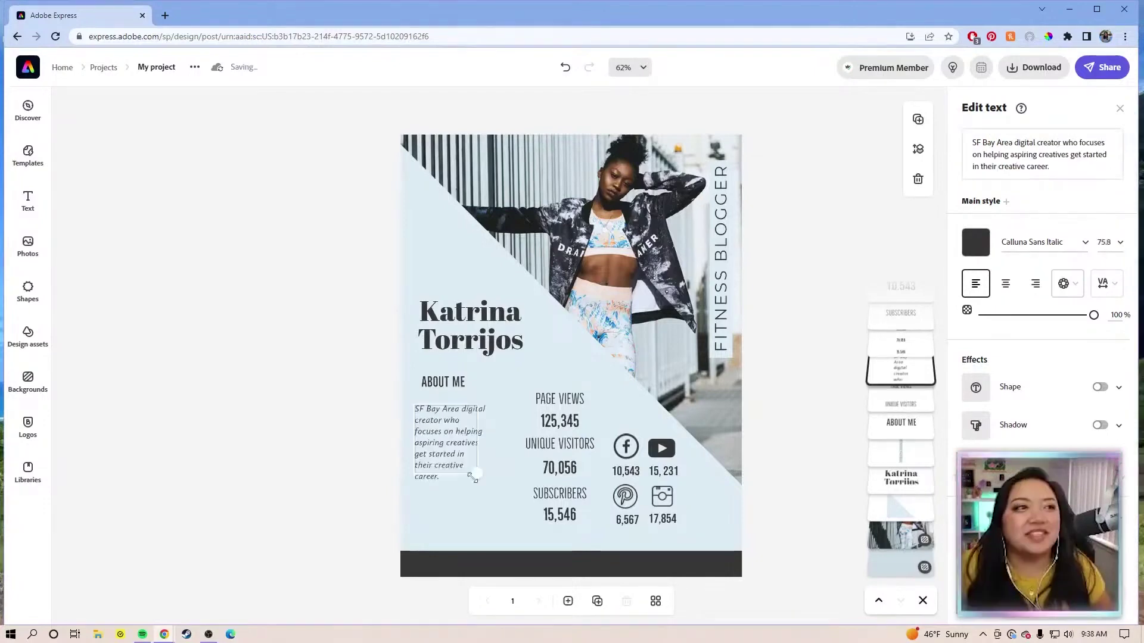
drag(471, 476, 490, 475)
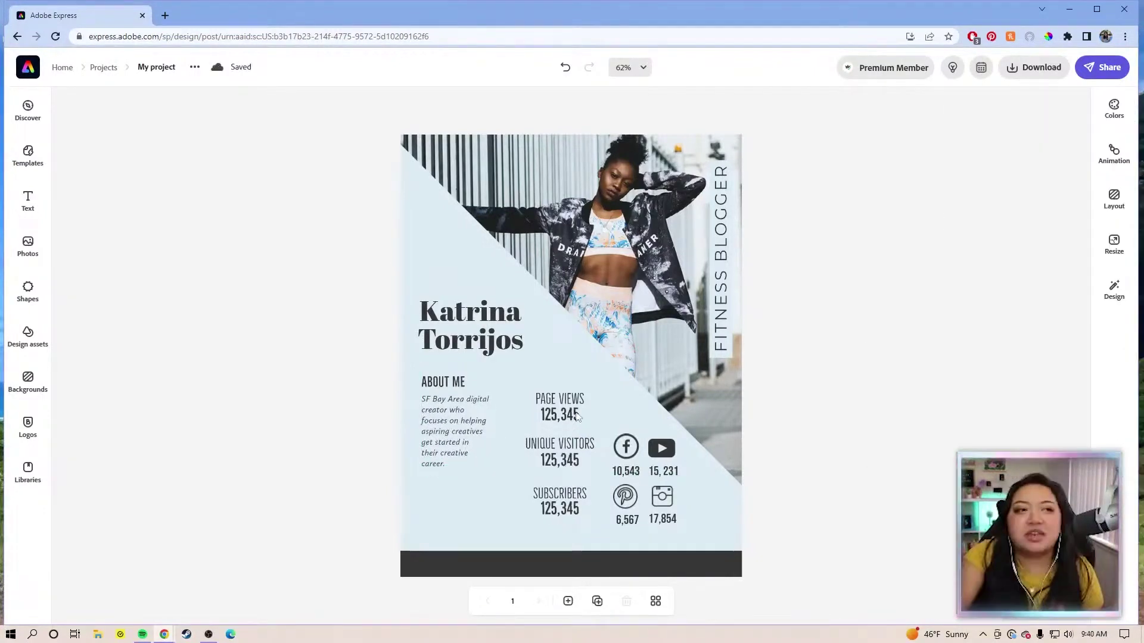
- Replace the vertical "FITNESS BLOGGER" label over the photo with "DIGITAL CREATOR"
click(569, 417)
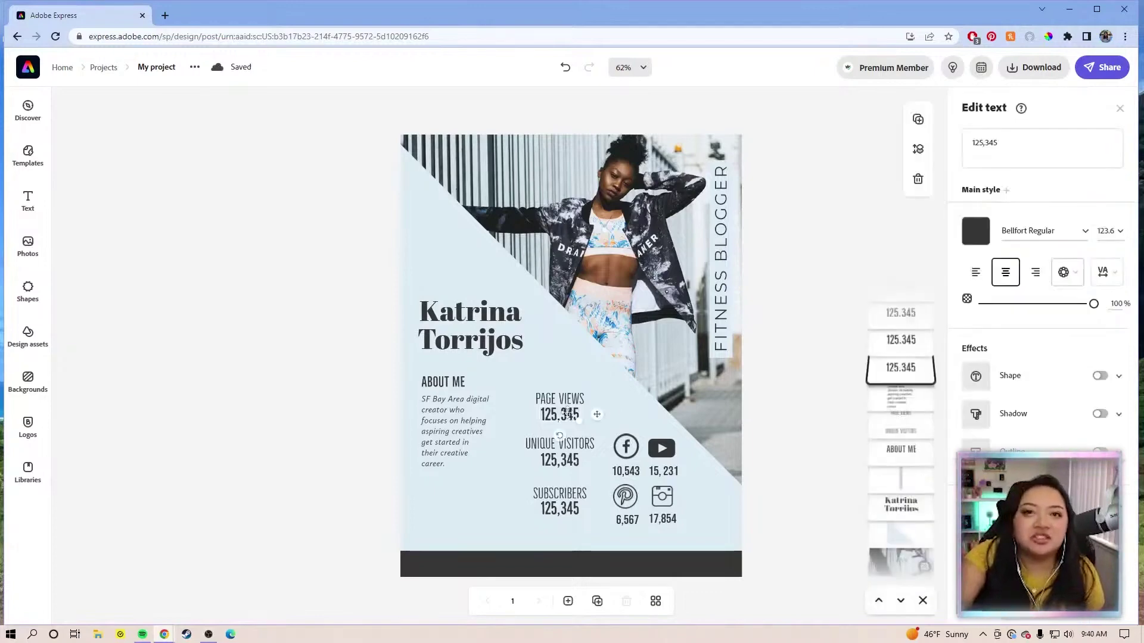
click(721, 298)
text(VIDEO C)
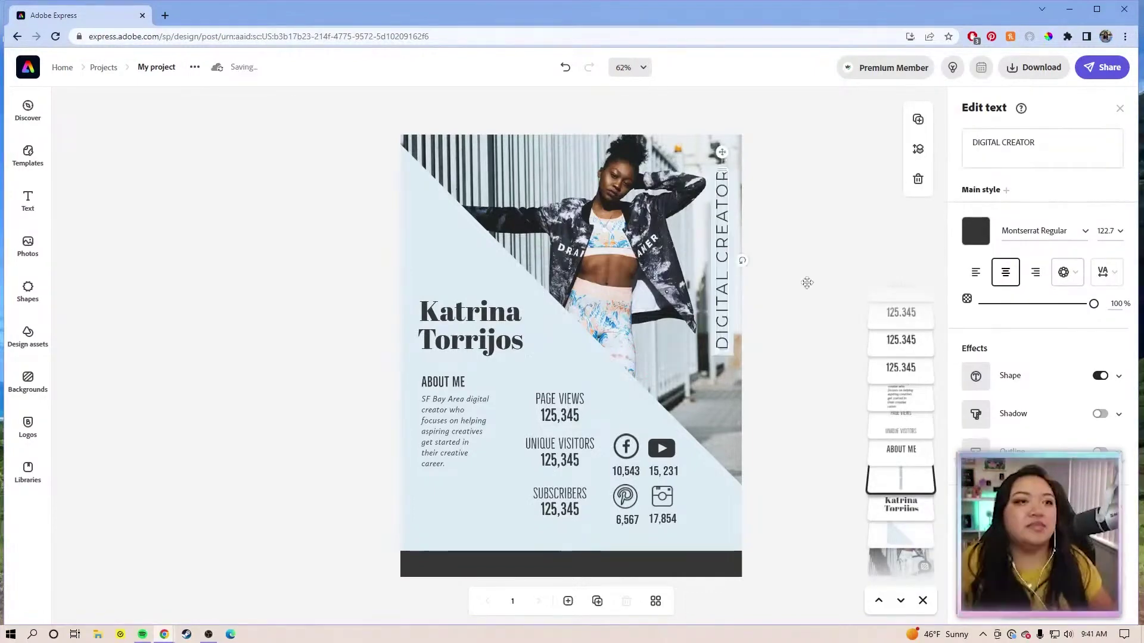
click(806, 284)
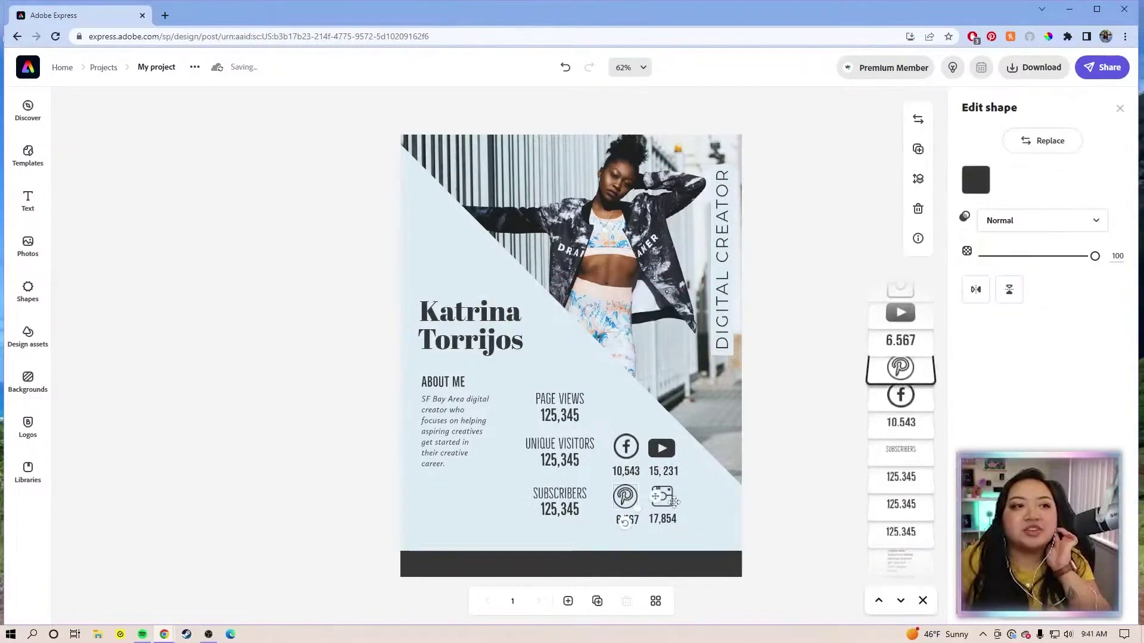
- Replace the template's fitness photo with the creator's own portrait on a purple background
click(625, 497)
click(672, 502)
click(724, 426)
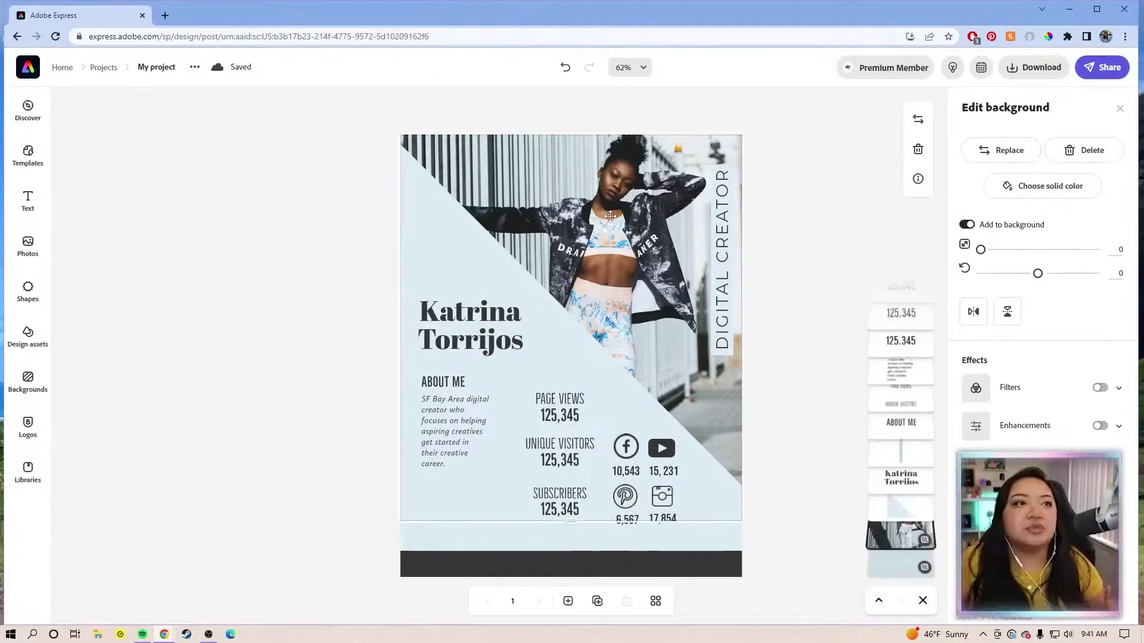
click(992, 153)
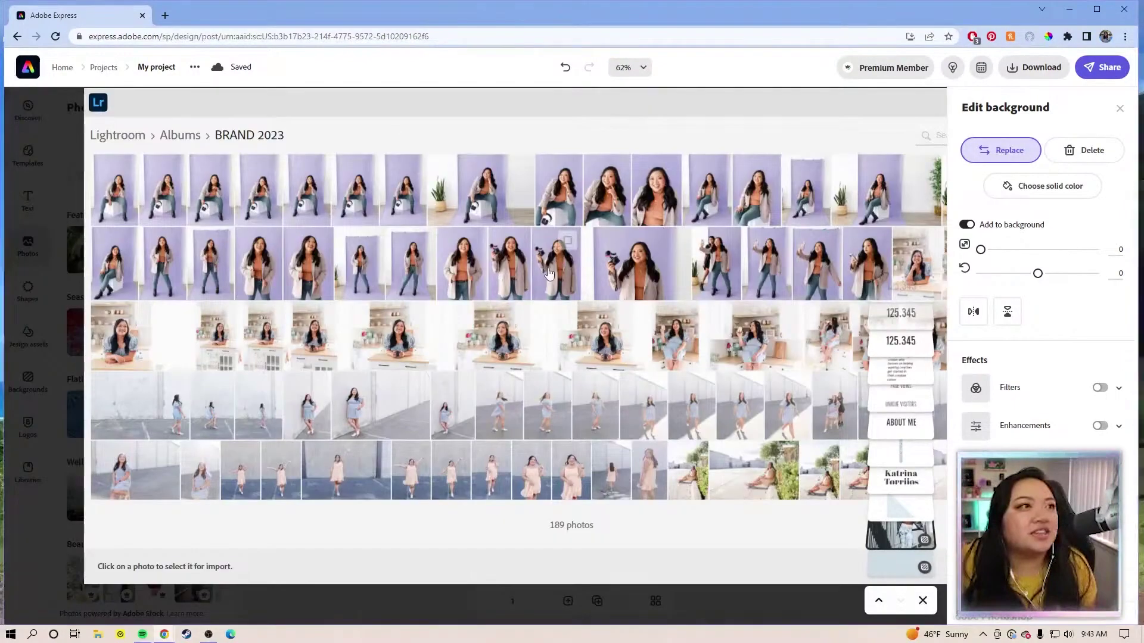
click(547, 149)
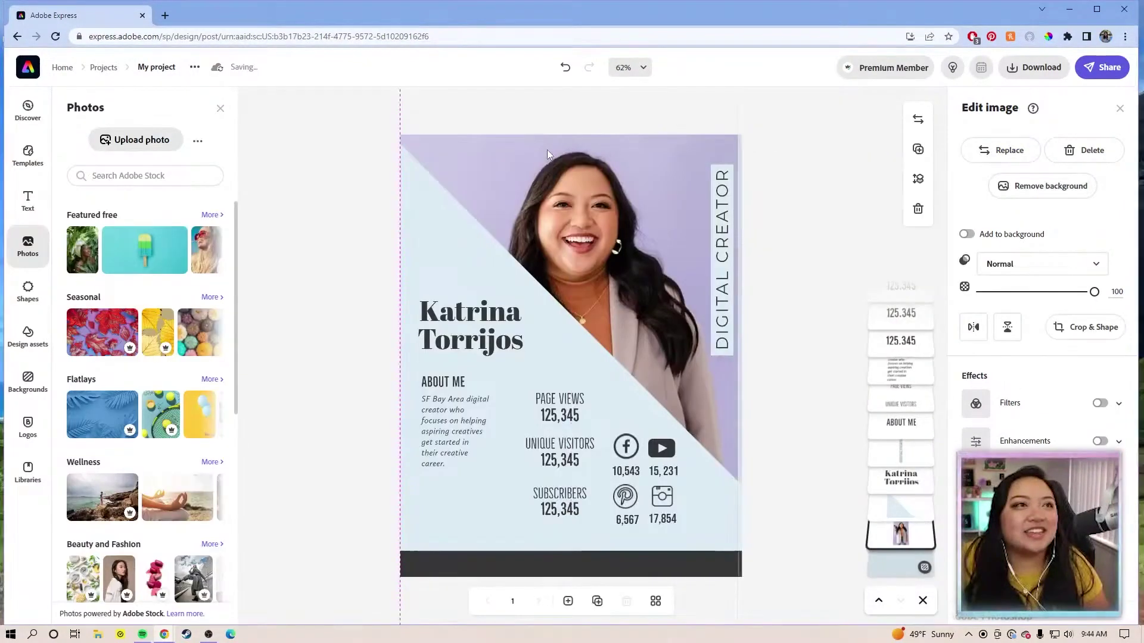
- Enlarge the creator's name and rearrange it with the statistics and About Me text lower in the light blue area
click(458, 314)
drag(454, 314, 453, 339)
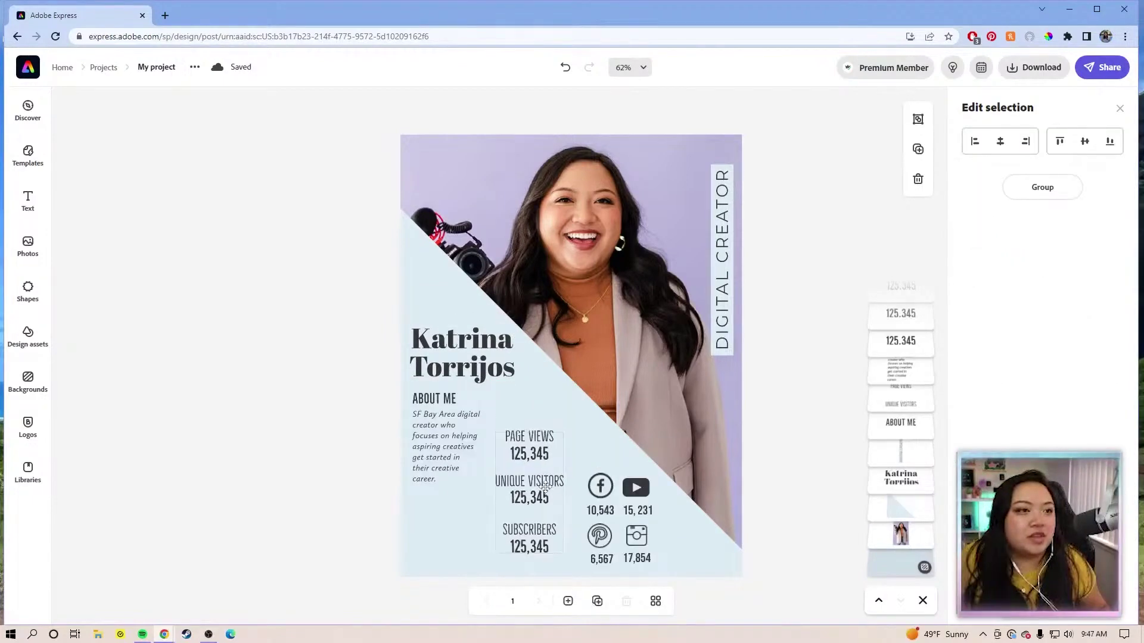
drag(545, 487, 545, 485)
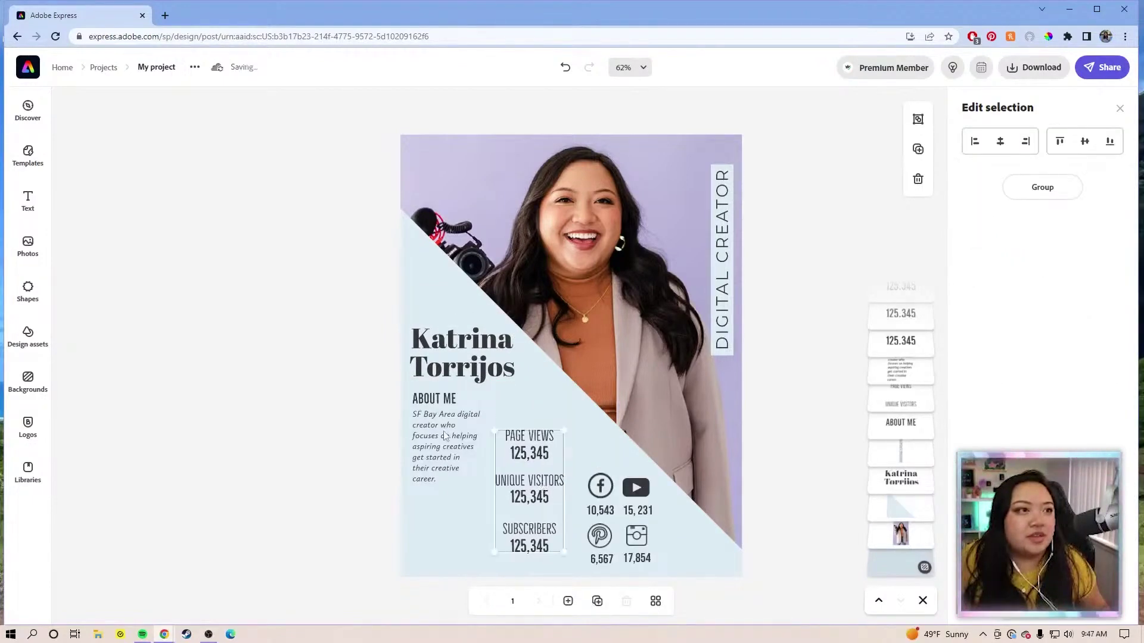
click(436, 401)
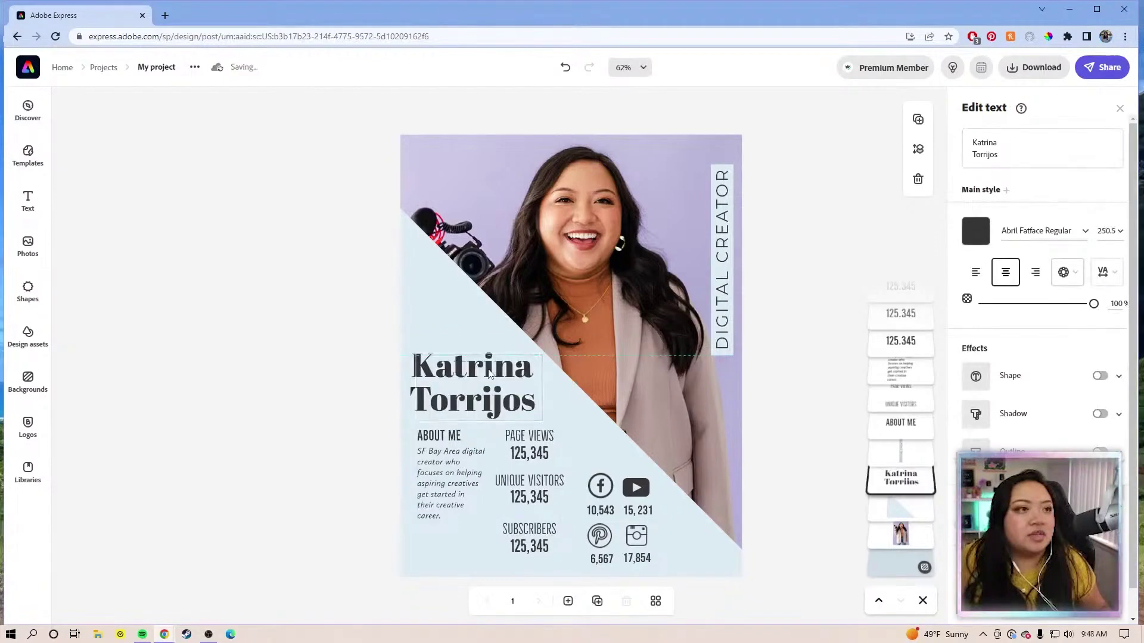
drag(488, 364, 488, 373)
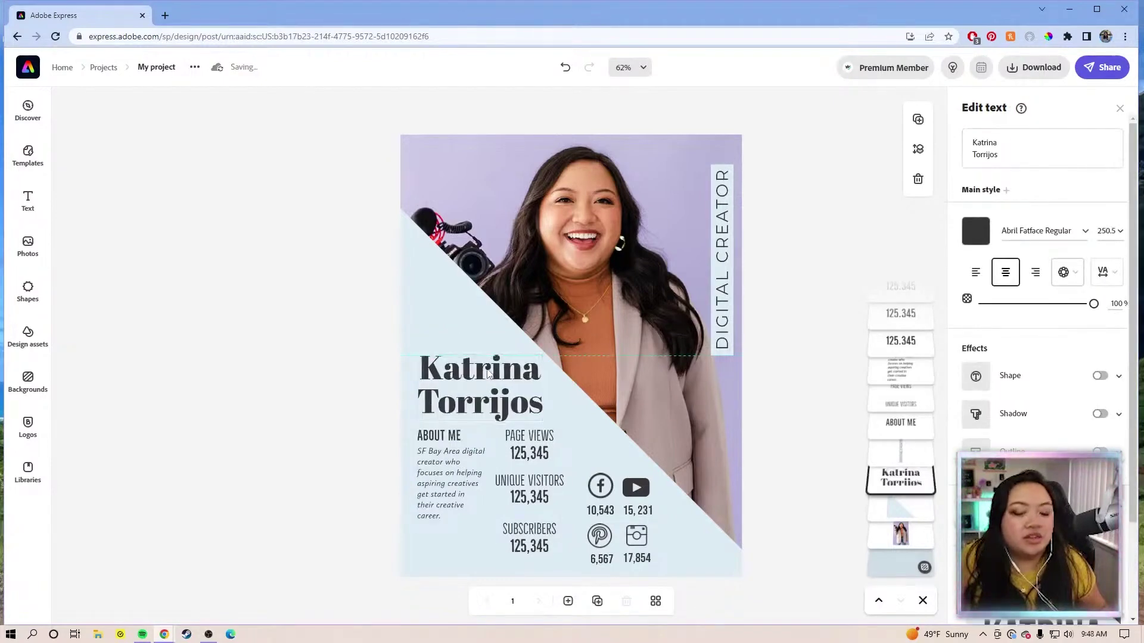
- Duplicate the media kit page and delete the portrait photo from the copy
click(597, 601)
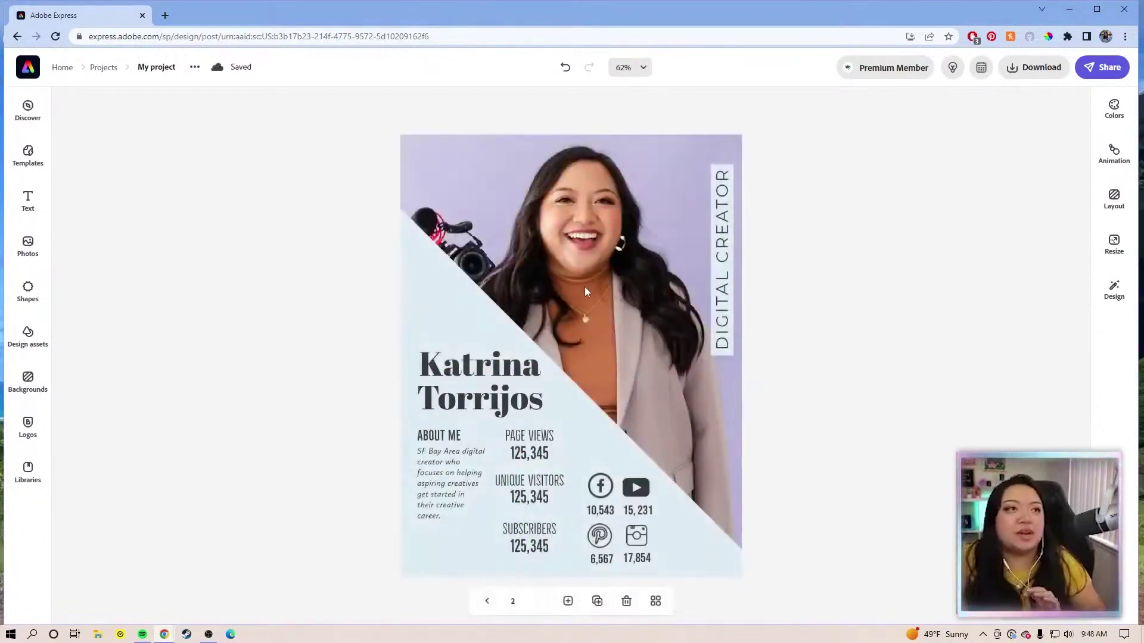
click(583, 281)
key(Escape)
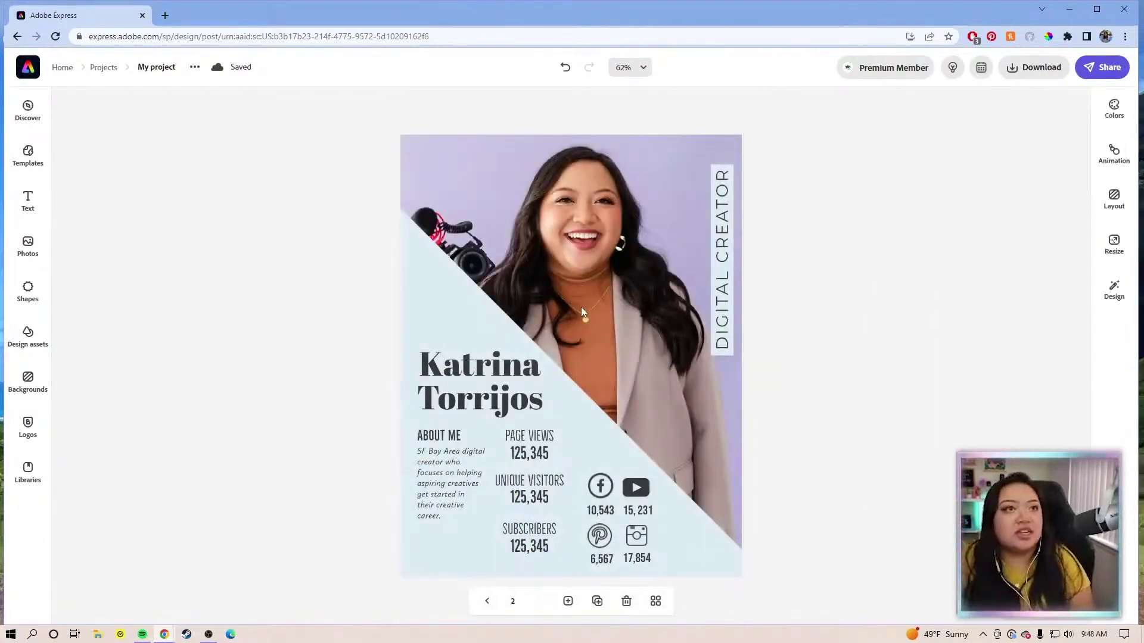
key(Delete)
- Set the second page's background to the palette's light blue and delete the diagonal shape
click(552, 334)
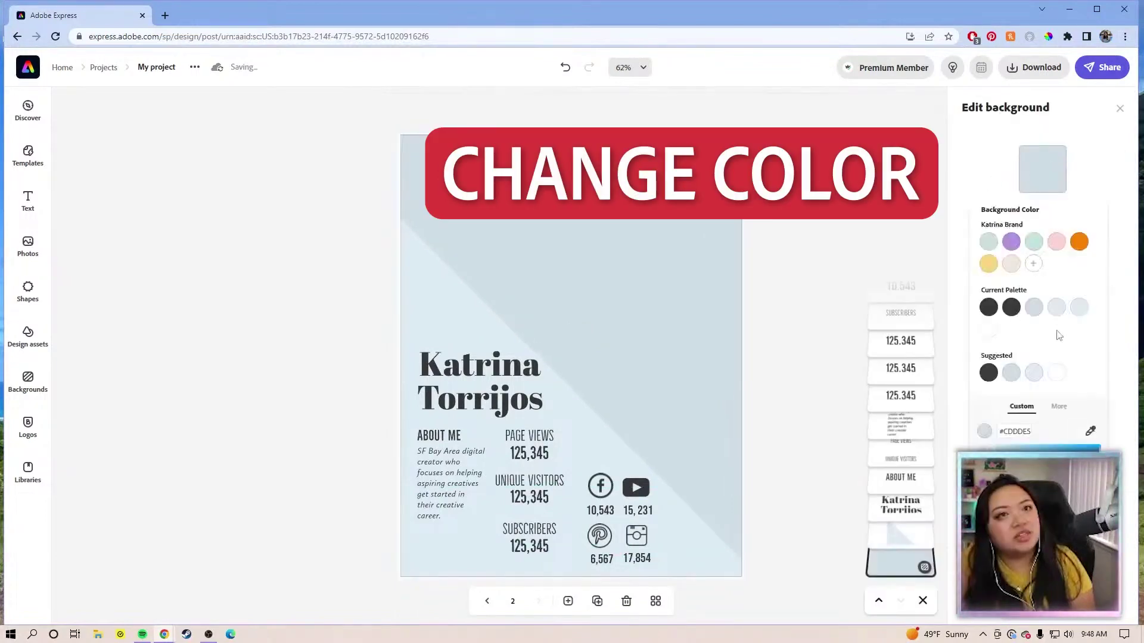
click(1056, 308)
click(439, 310)
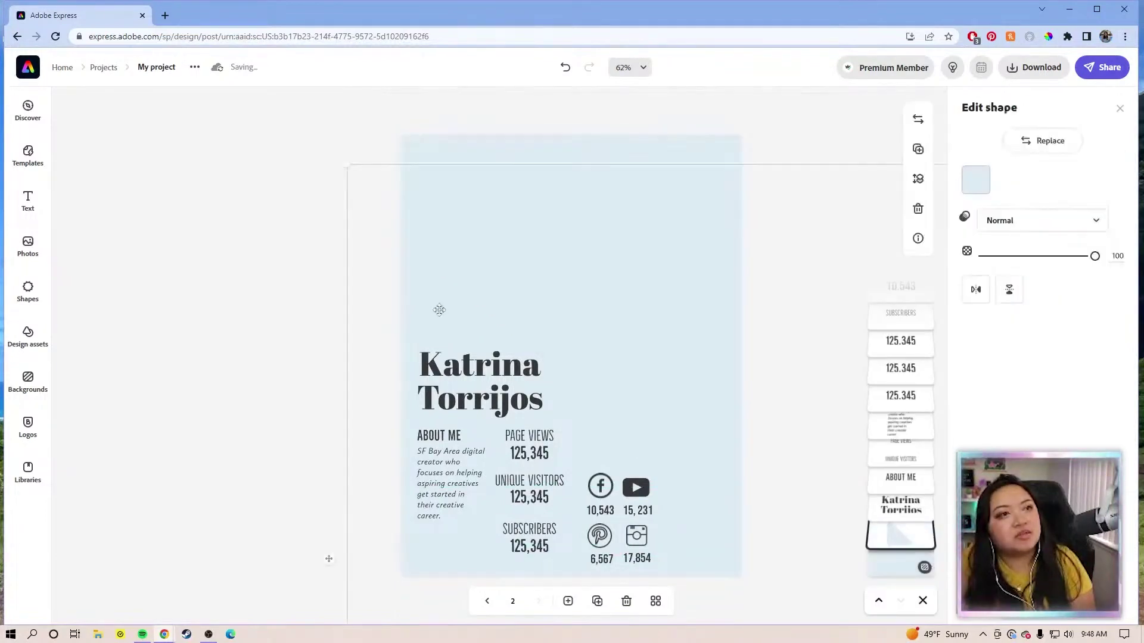
key(Delete)
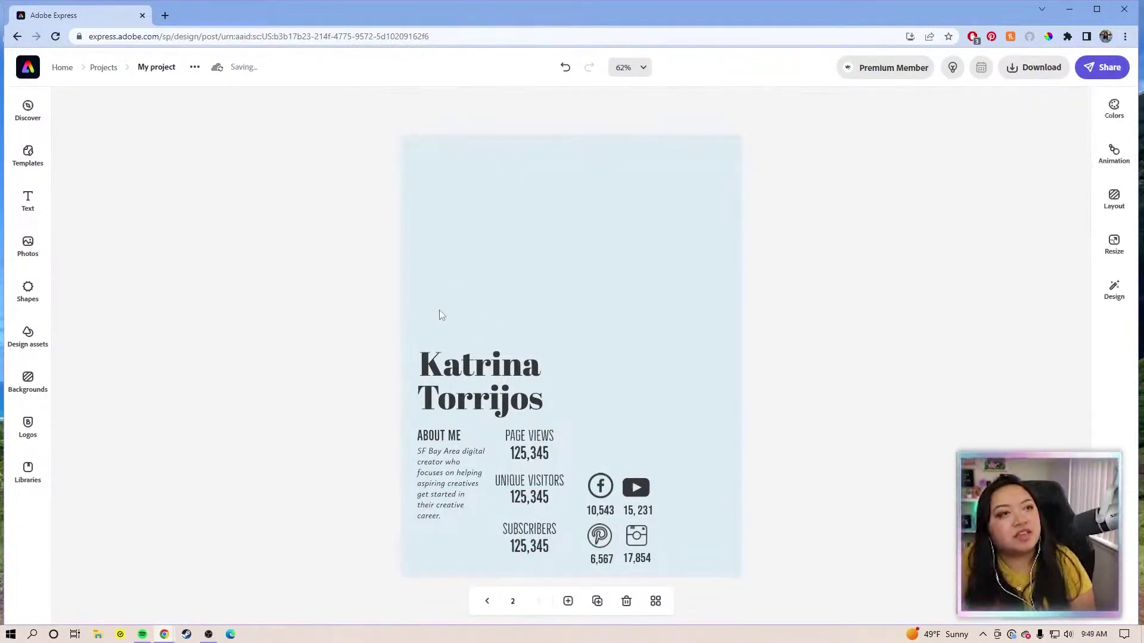
- Move the creator's name to the top of the second page and put it on one line
click(481, 370)
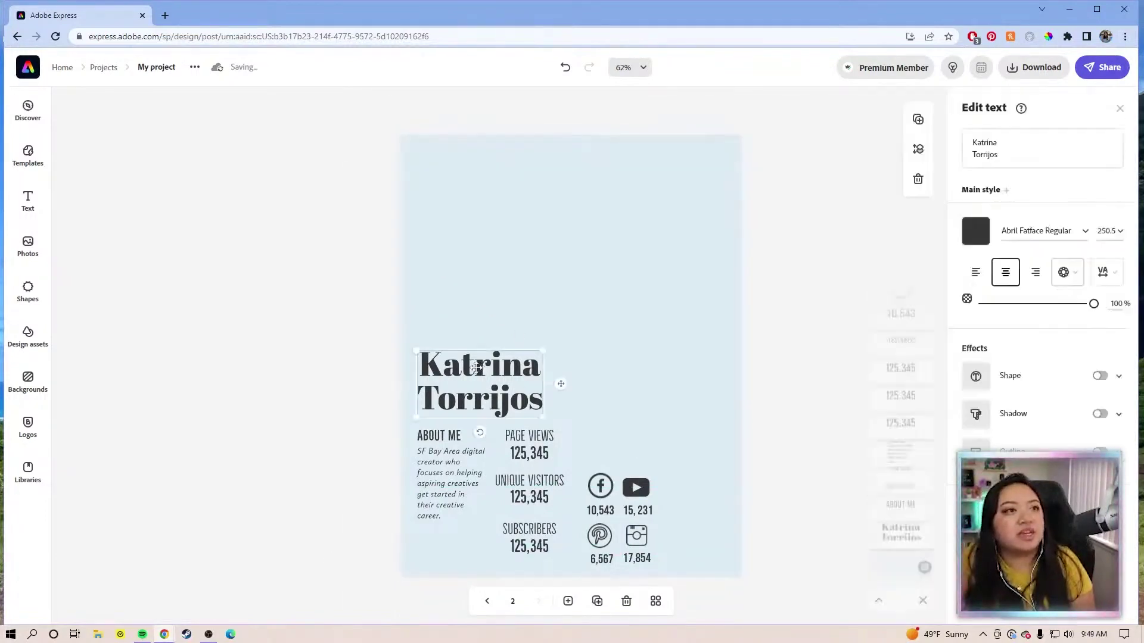
drag(481, 370, 514, 171)
click(966, 155)
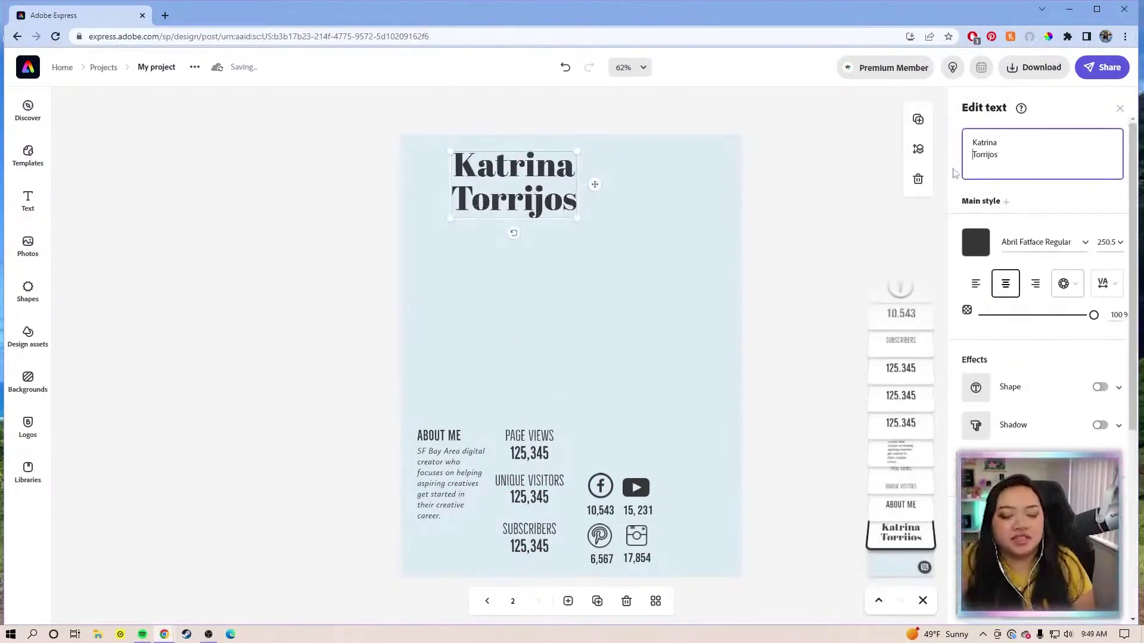
key(BackSpace)
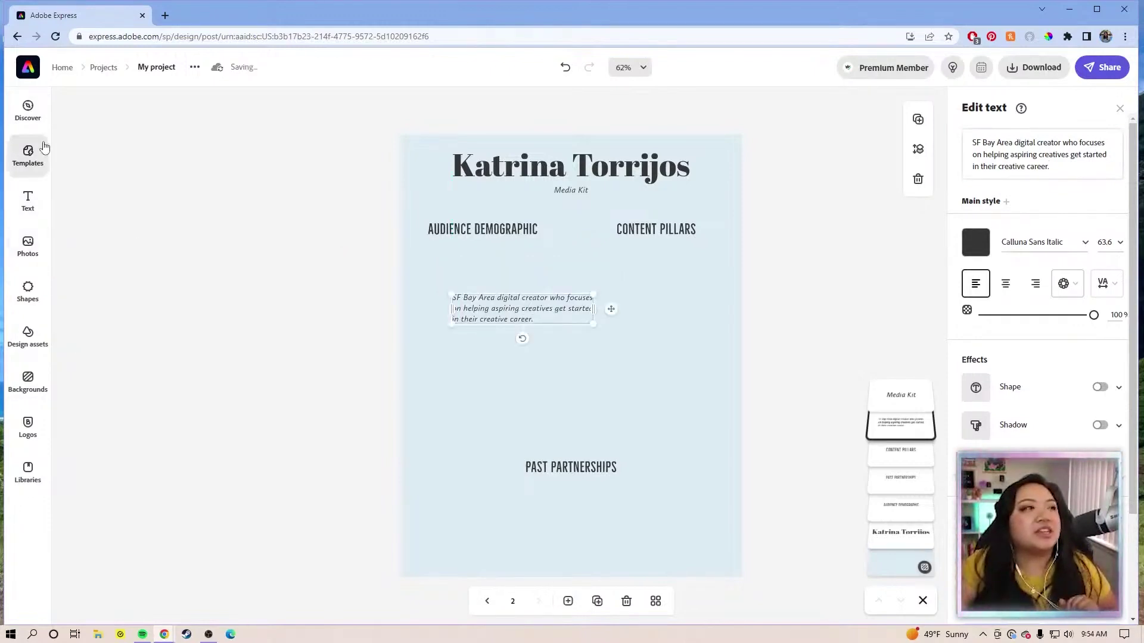
- Add a gold world map under Audience Demographic with the list 60% United States, 23% United Kingdom, 10% Australia, 7% Philippines
click(28, 291)
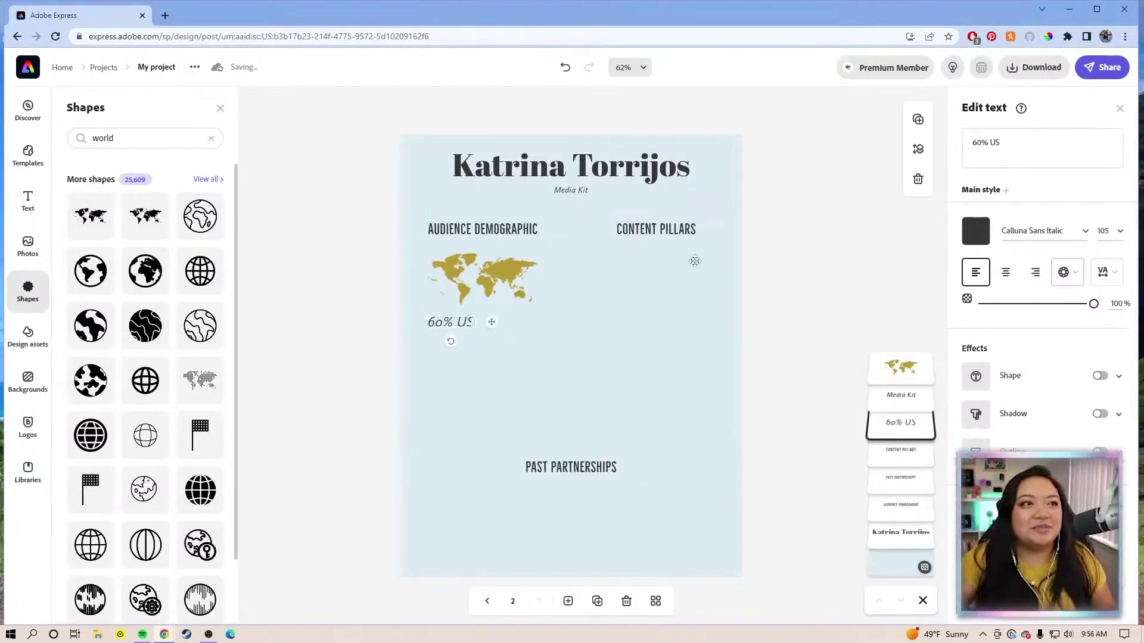
click(1032, 129)
key(Return)
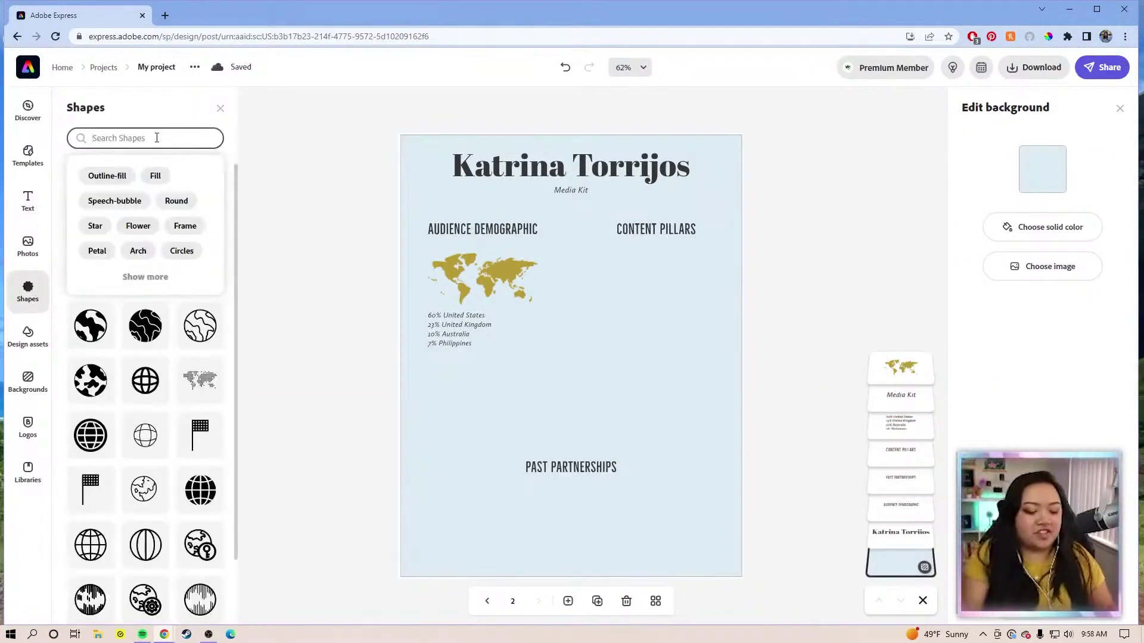
- Search the shapes for "chart", add the segmented donut chart and place it small below the country list
text(charts)
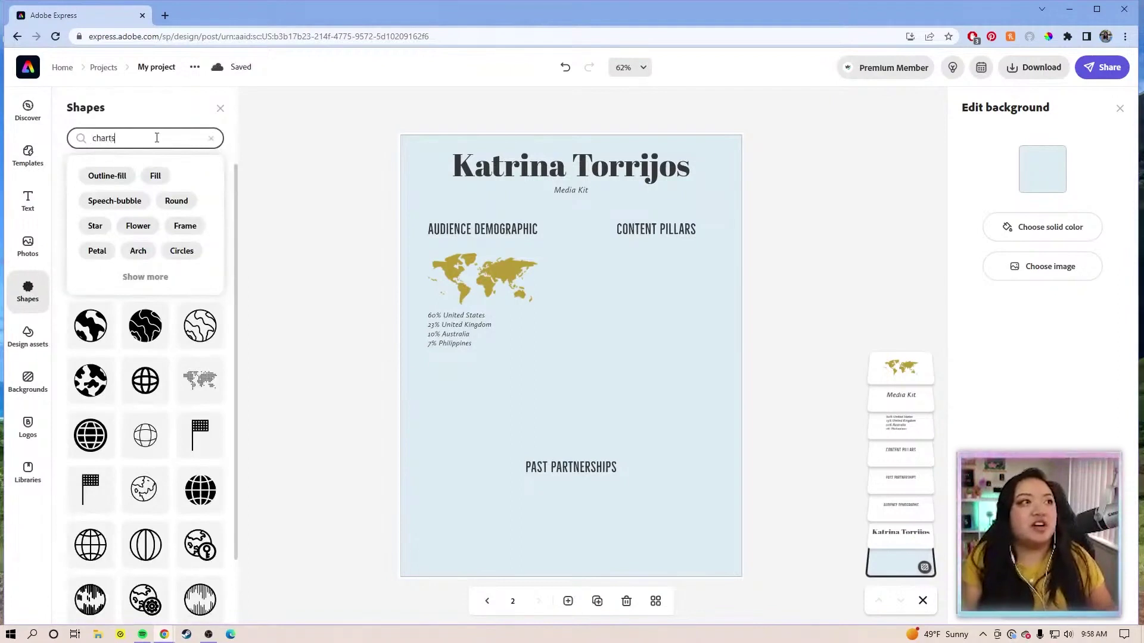
key(Return)
click(92, 485)
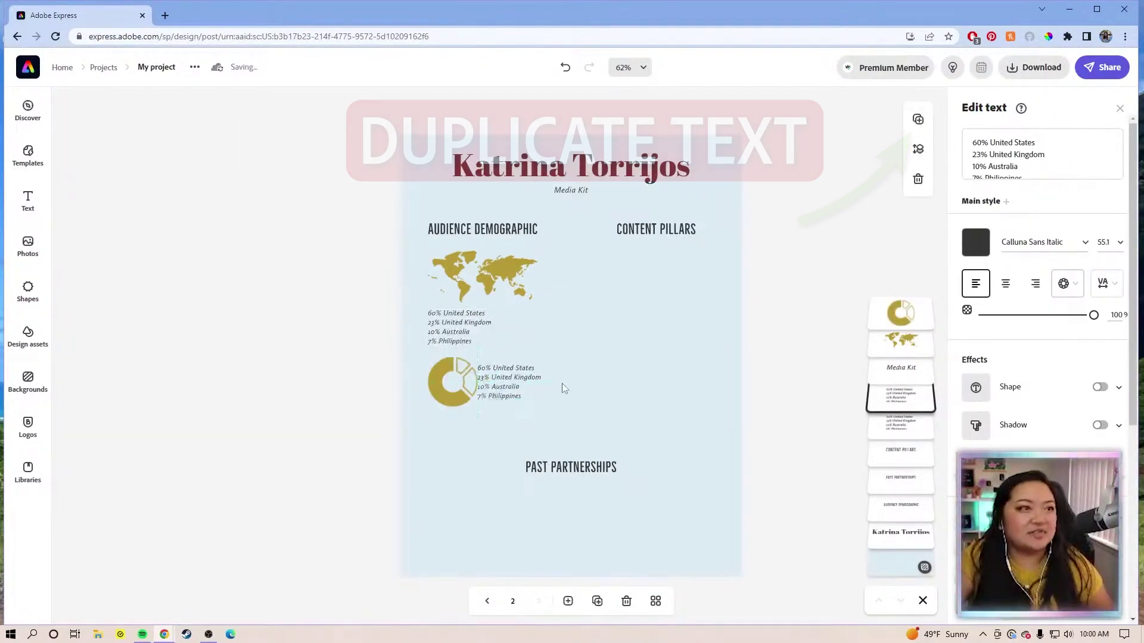
drag(563, 383, 575, 383)
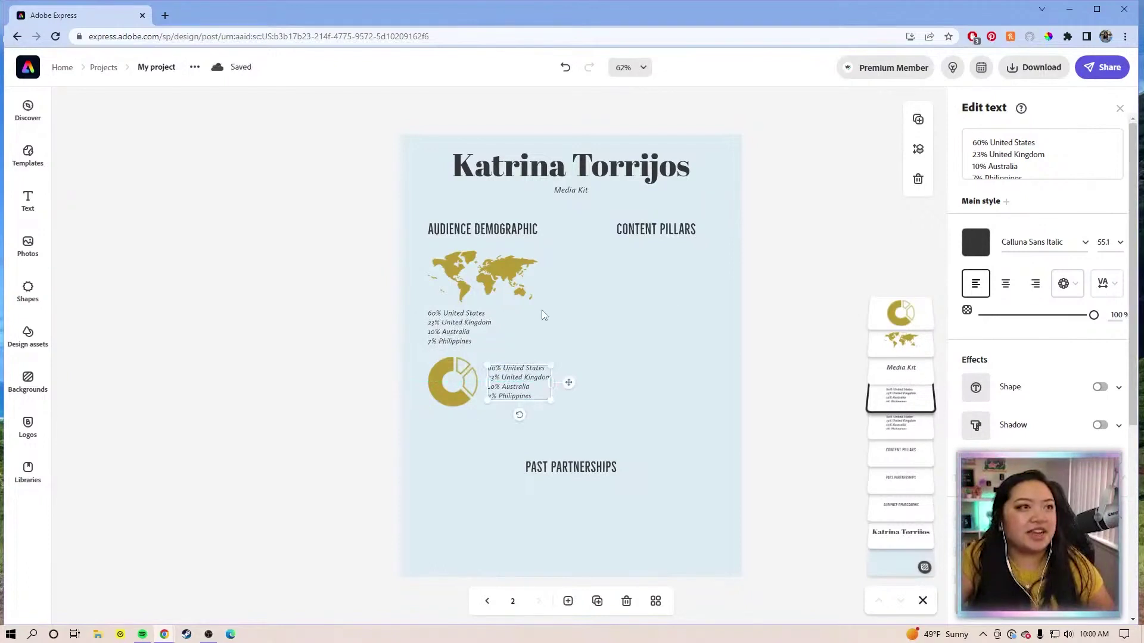
- Replace the copied country list beside the donut chart with 60% Female, 30% Male and 10% Non-binary
click(1040, 161)
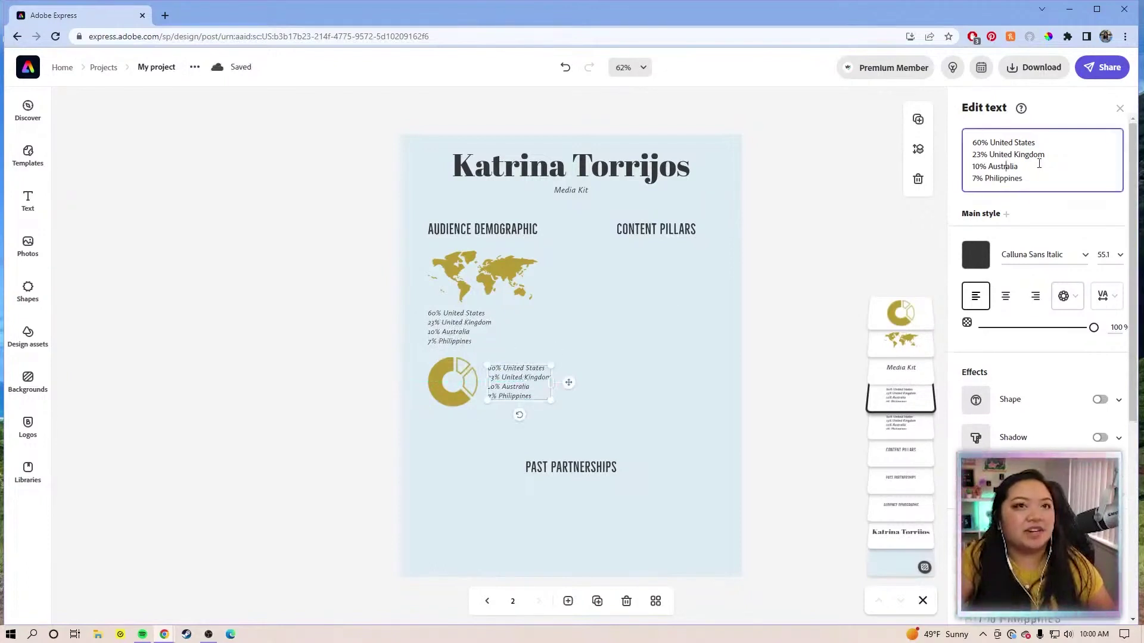
drag(1026, 179, 970, 144)
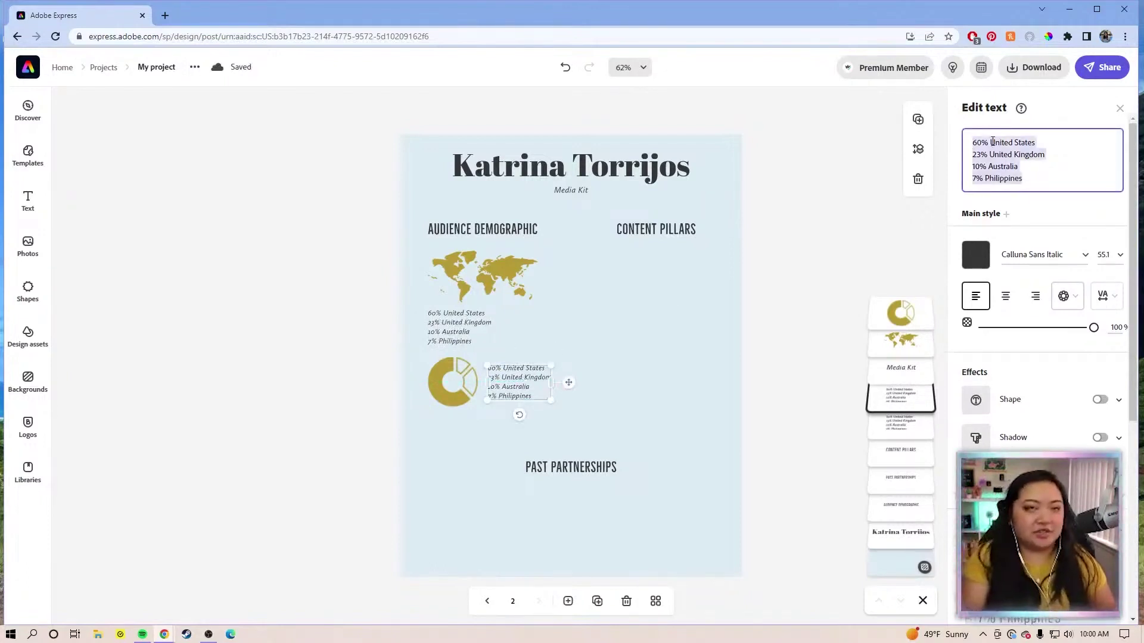
text(60% Fe)
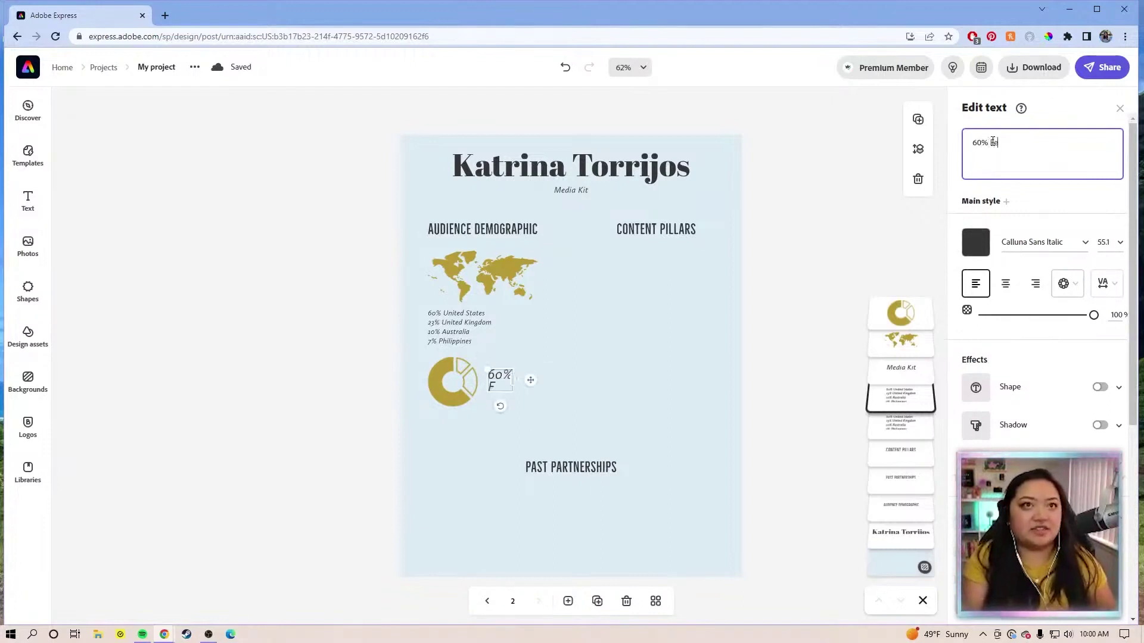
text(male)
key(Return)
text(30% Male)
key(Return)
text(10% Non-binary)
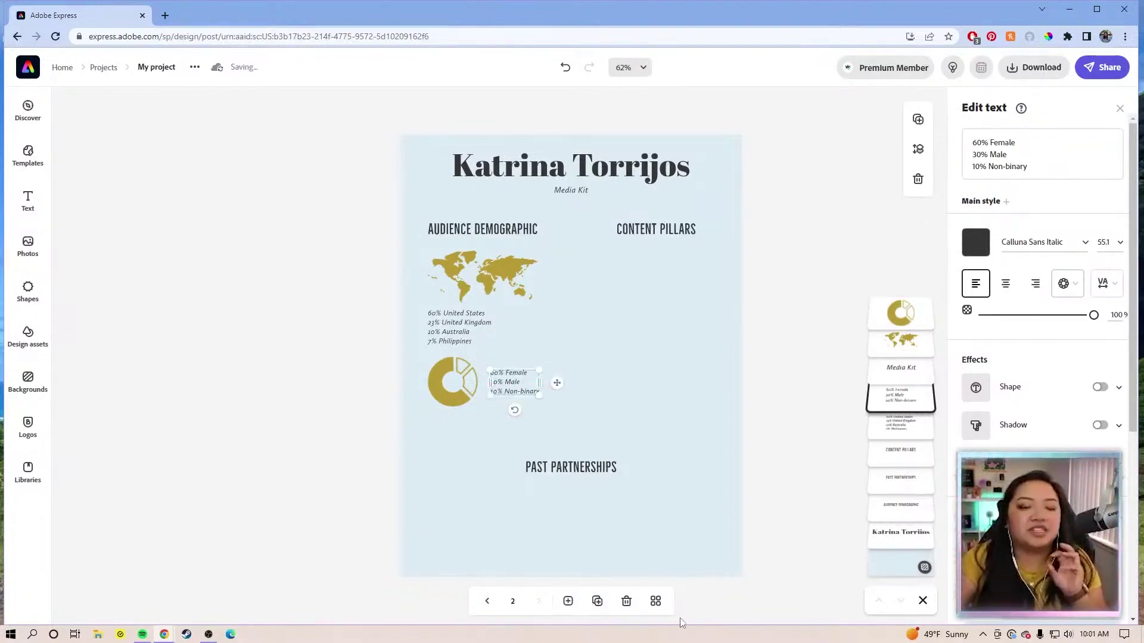
- Arrange small gold icons beneath Content Pillars: a rocket with briefcase, a pencil with stars and a travel suitcase
click(639, 76)
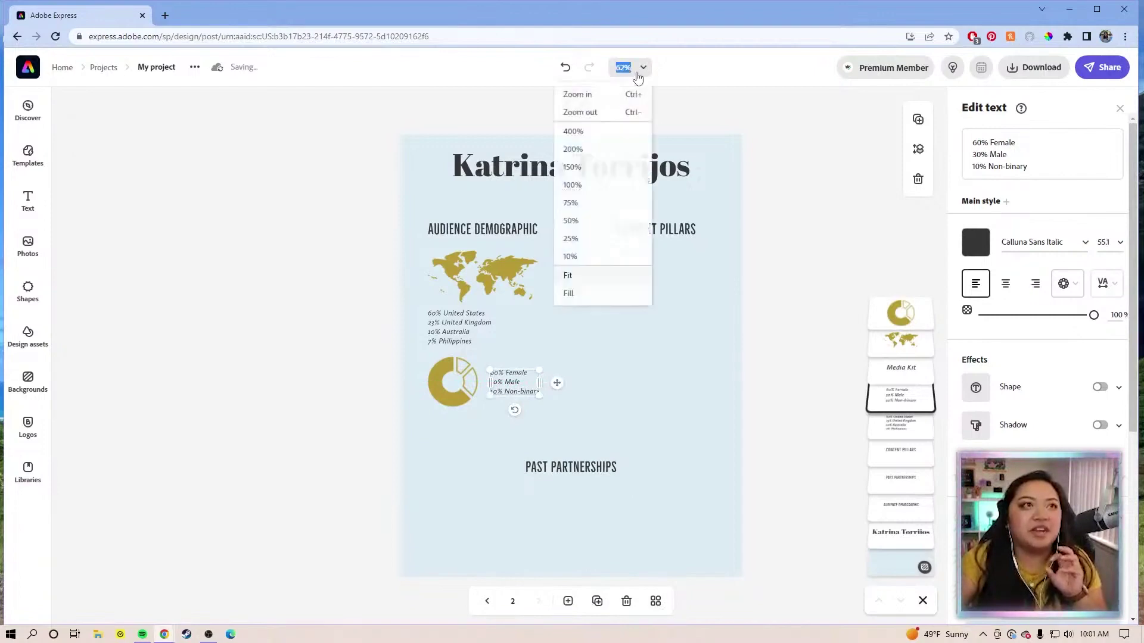
click(607, 186)
click(669, 366)
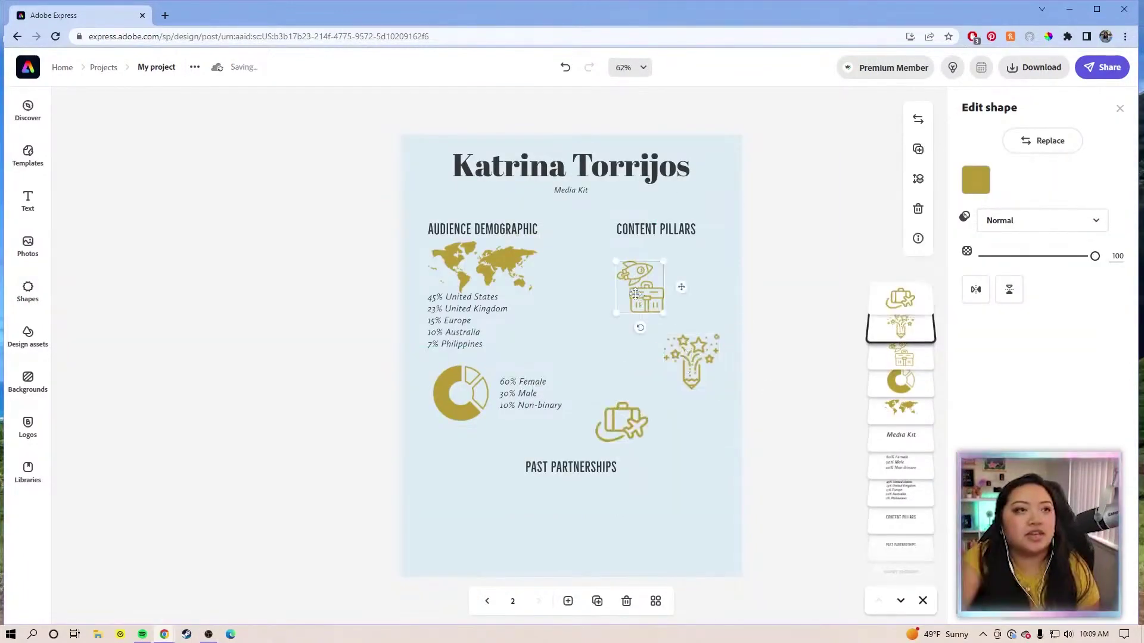
drag(647, 298, 620, 293)
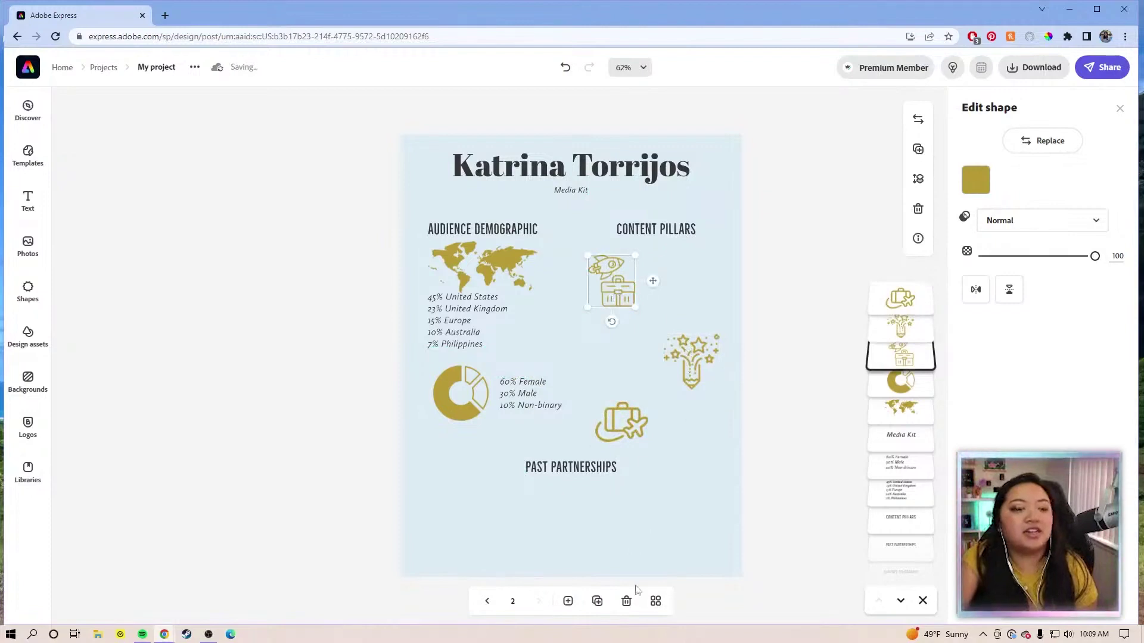
- Place a copy of the gender list beside the rocket-and-briefcase icon and replace it with Career: Tips & Advice, Pivoting your career, BTS working at Adobe
click(533, 393)
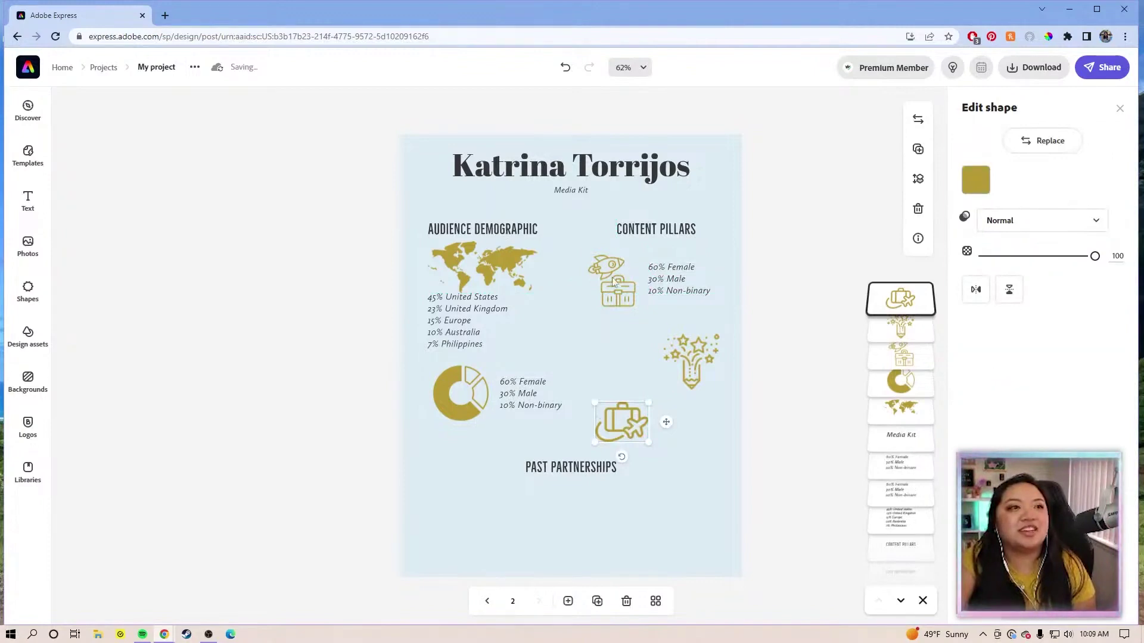
click(670, 279)
triple_click(976, 146)
text(Car)
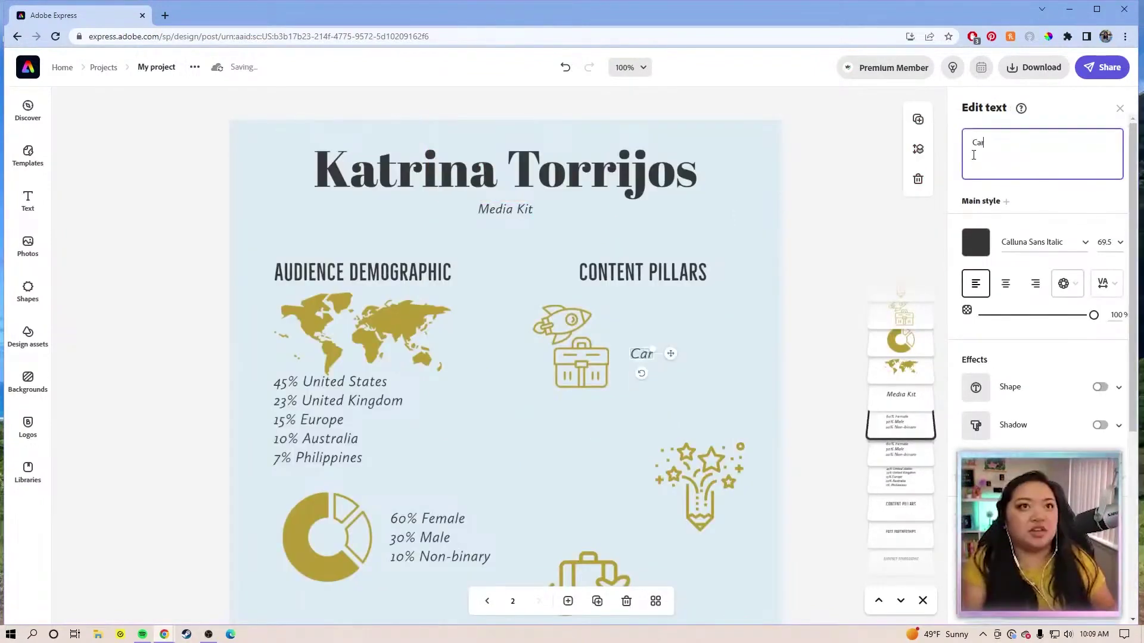
text(eer)
key(Return)
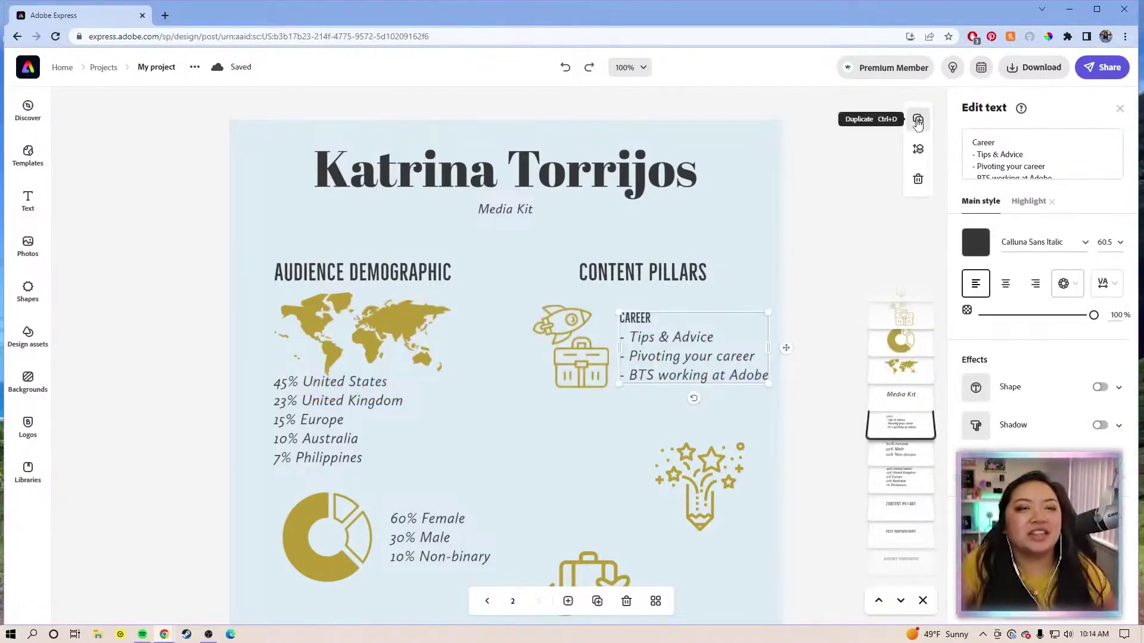
- Duplicate the Career text block and shift the pencil icon up and outward to make room for the copy
click(918, 122)
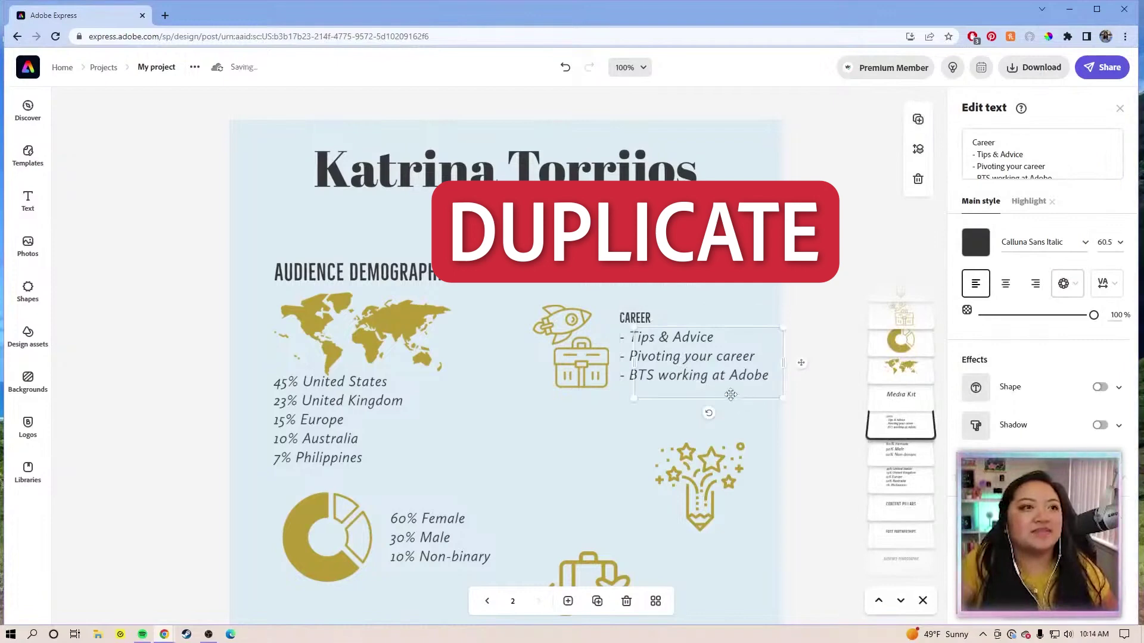
click(709, 475)
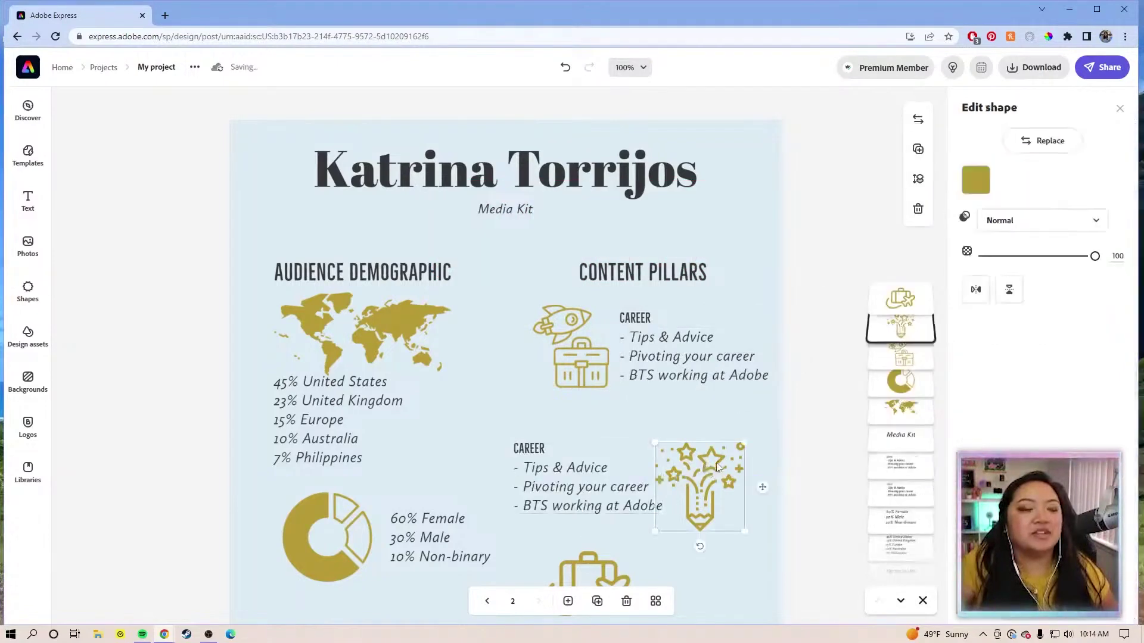
drag(709, 476, 733, 448)
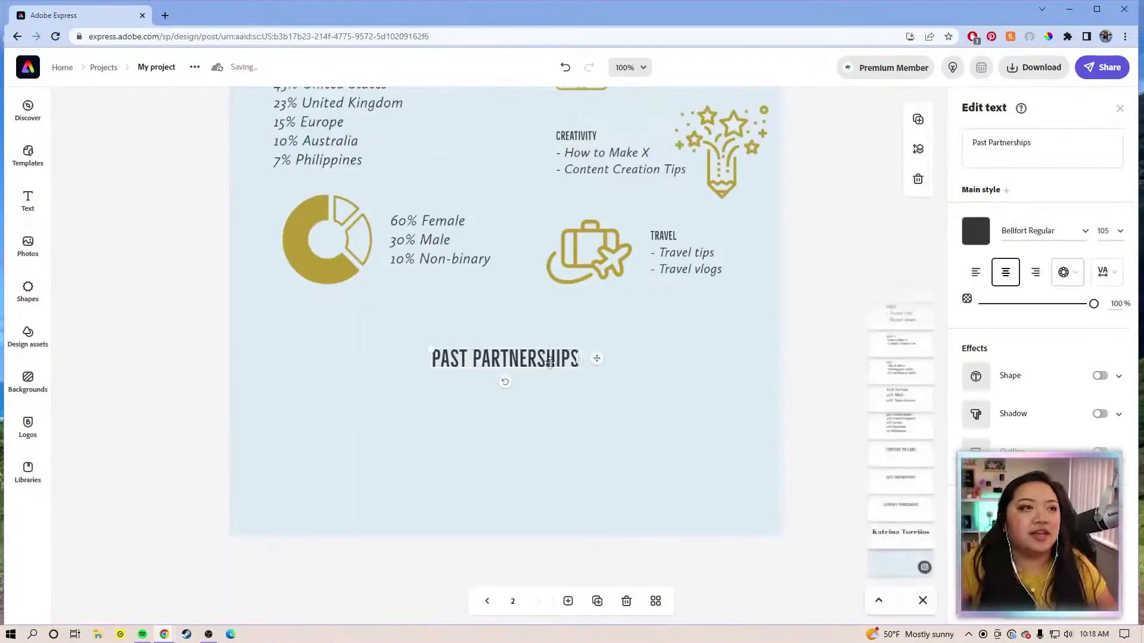
- Move the Past Partnerships heading up closer to the content above it and open the full collection of logo text templates
drag(552, 360, 554, 331)
click(417, 381)
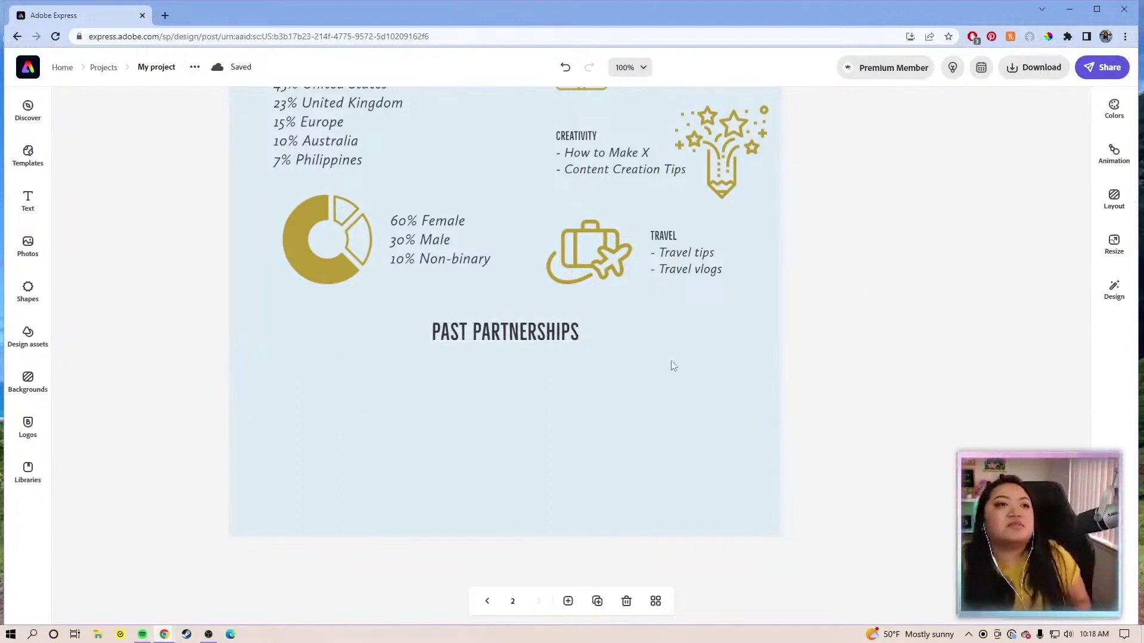
click(524, 338)
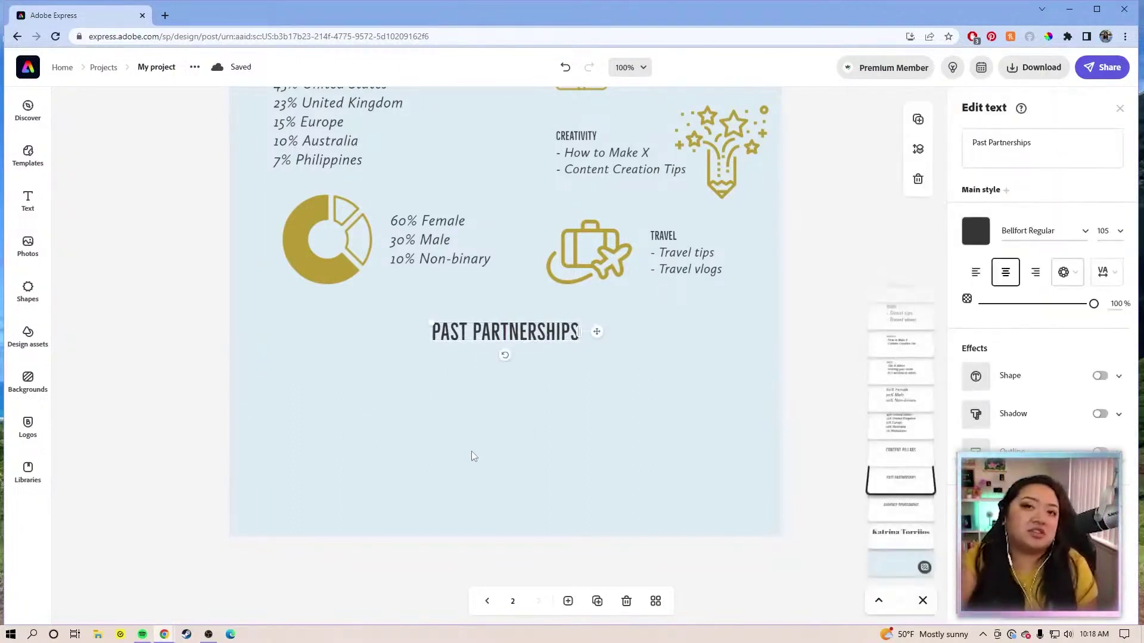
click(415, 483)
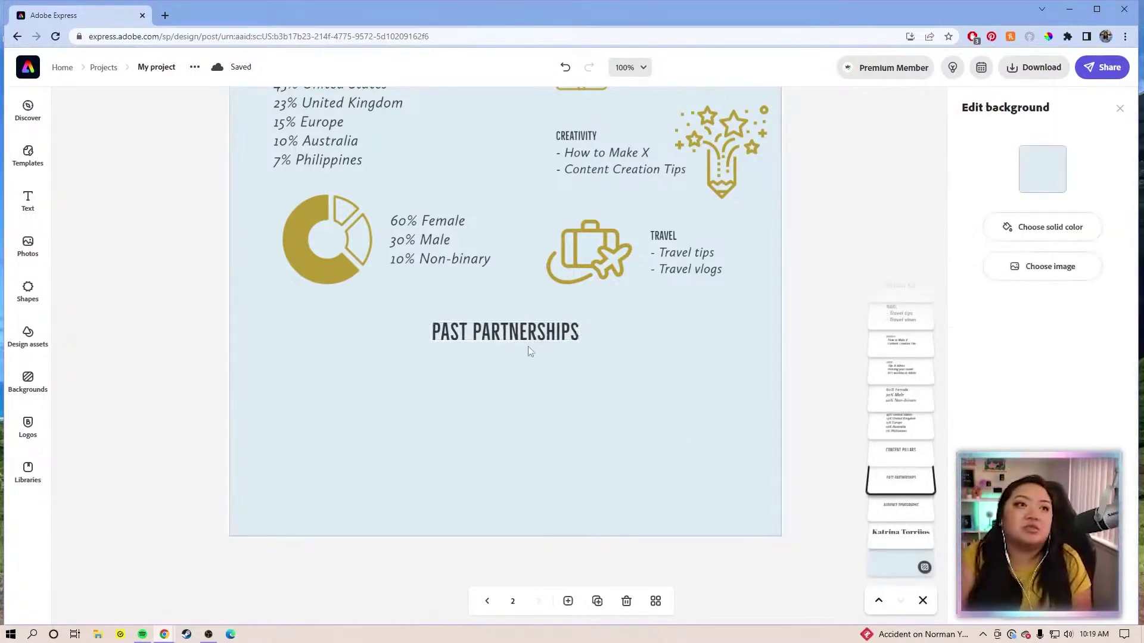
click(28, 201)
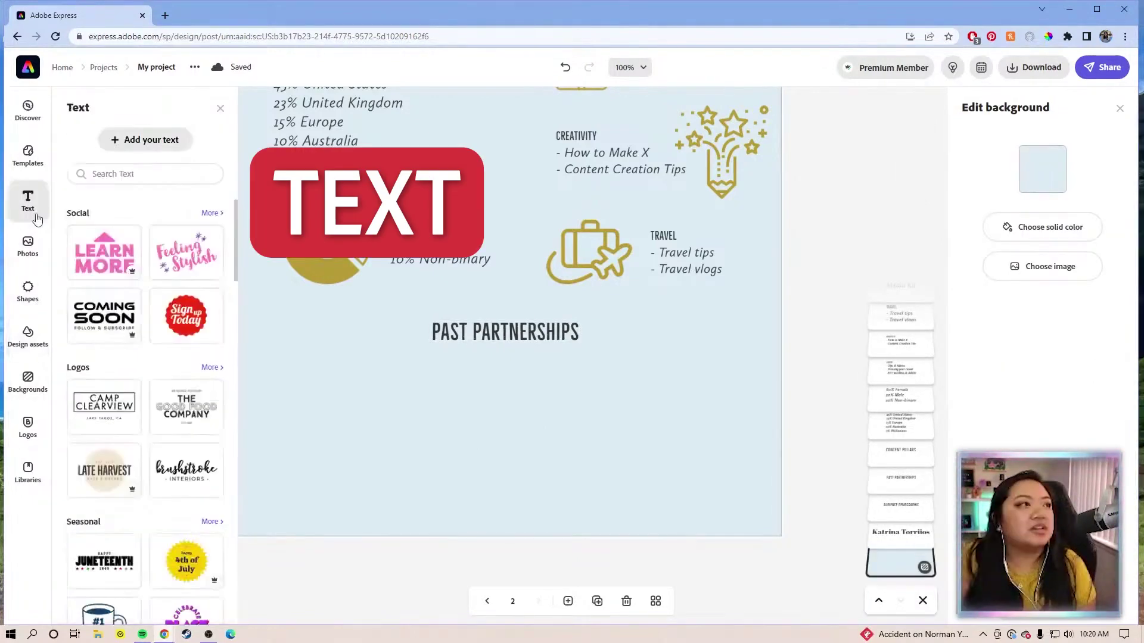
click(203, 367)
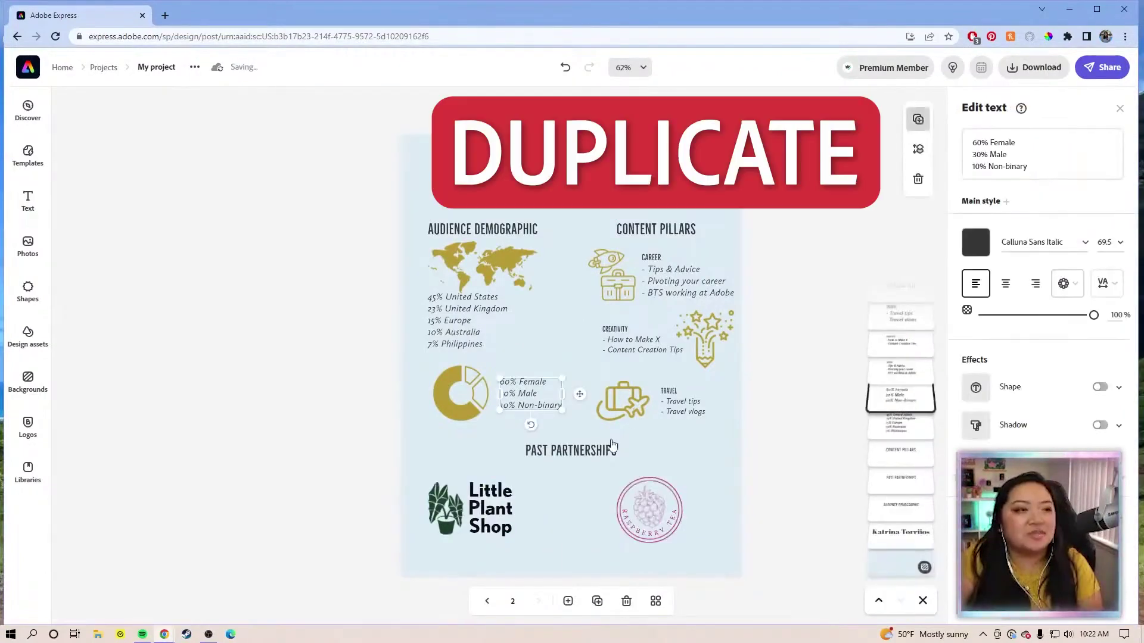
- Place a copied text block beside the Little Plant Shop logo reading "Insert quote here!" and duplicate it beside the Raspberry Tea logo
drag(589, 405, 595, 438)
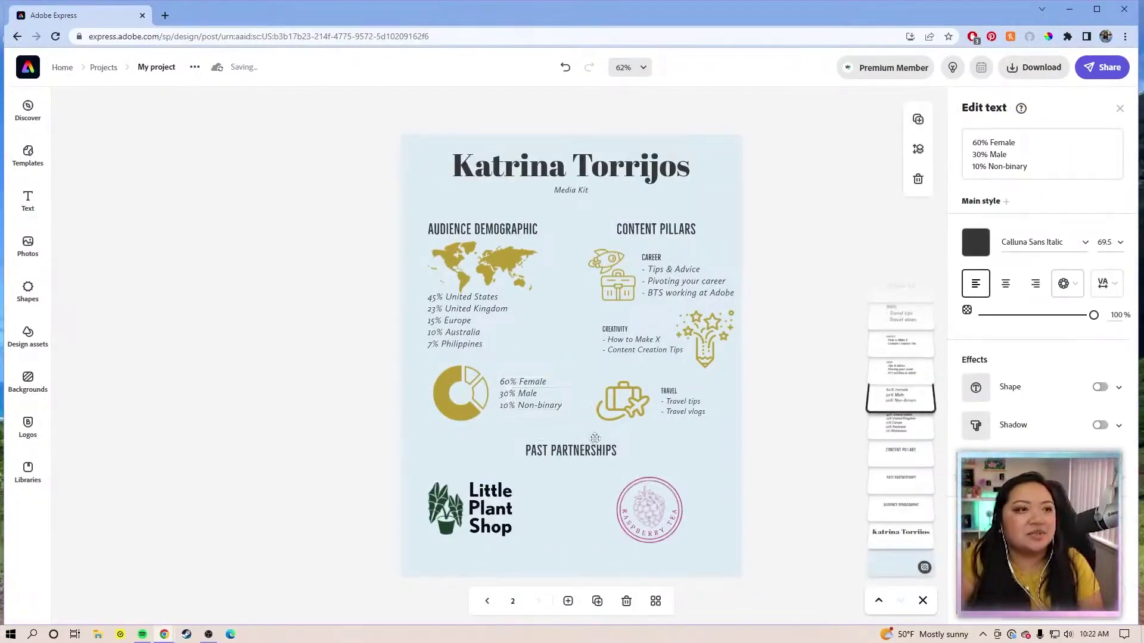
drag(599, 494, 600, 508)
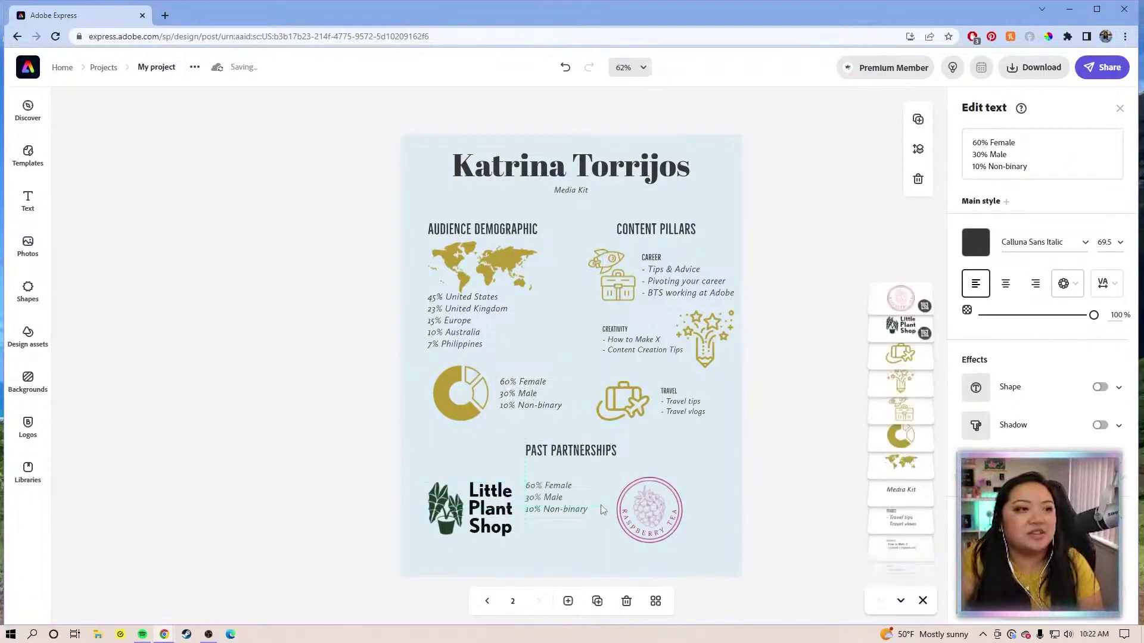
drag(1039, 173, 949, 109)
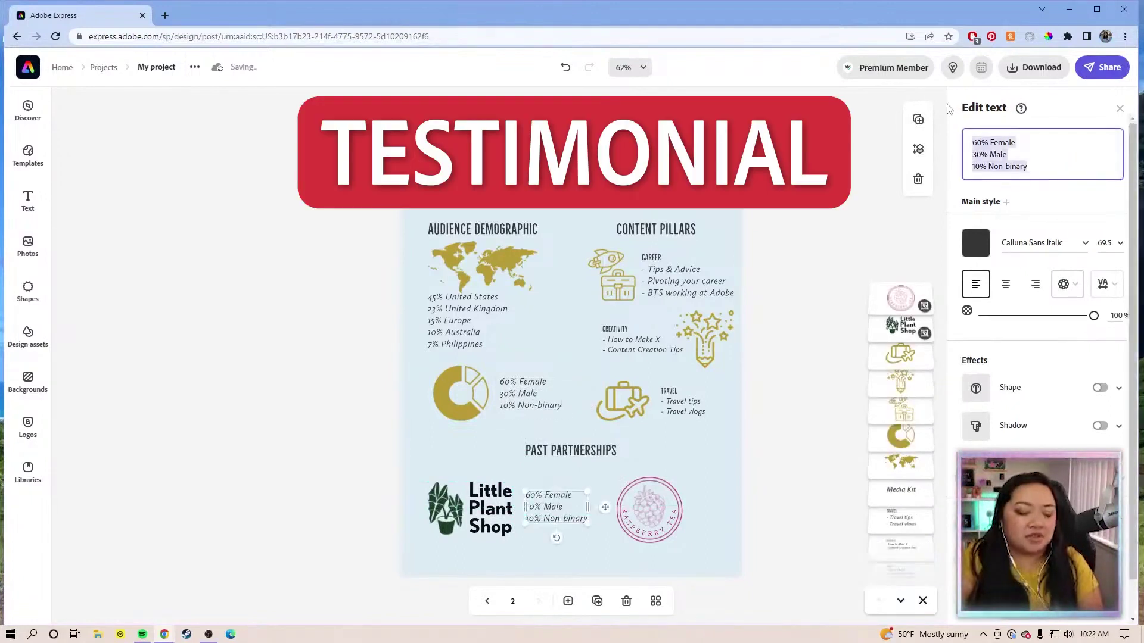
text("Insert quote here!)
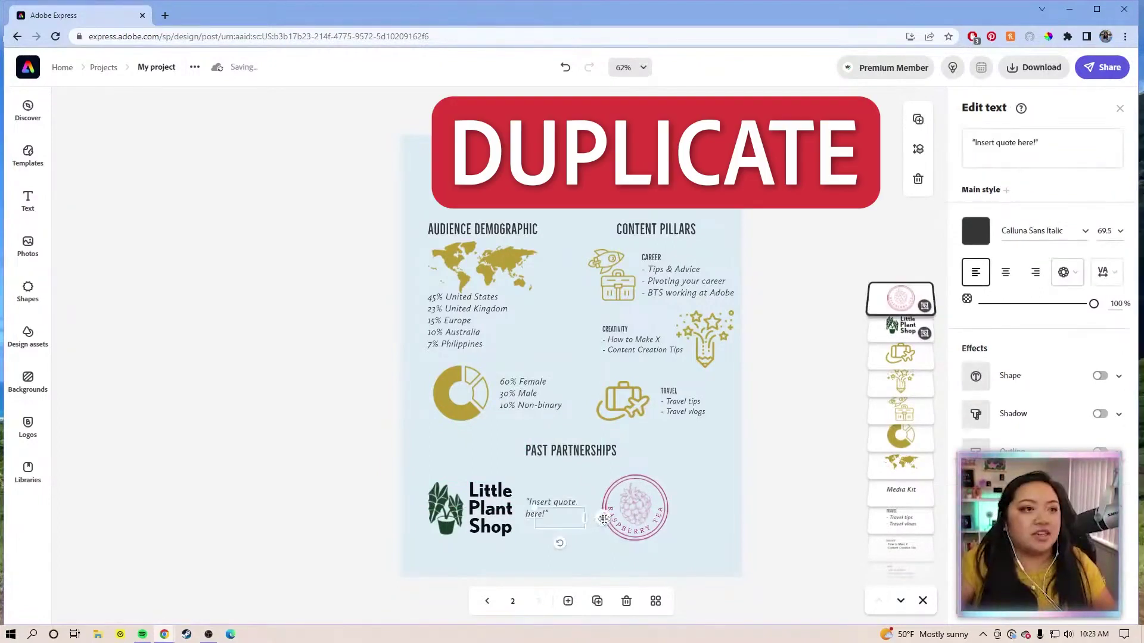
drag(701, 507, 743, 507)
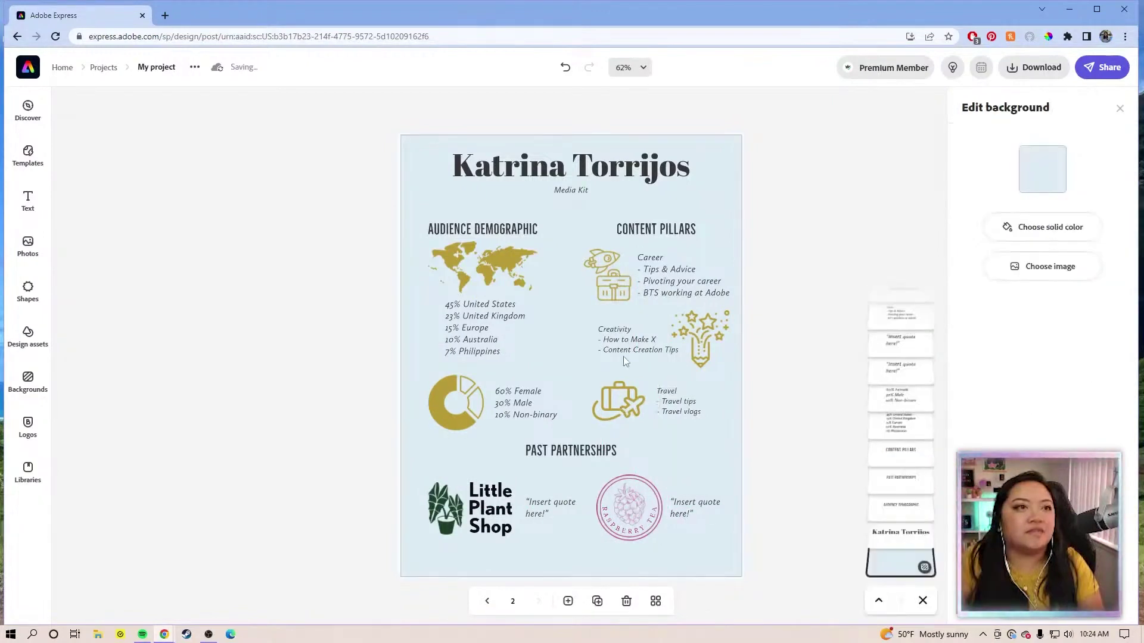
- Shift the Creativity list slightly left so it lines up with the travel icon below
click(624, 355)
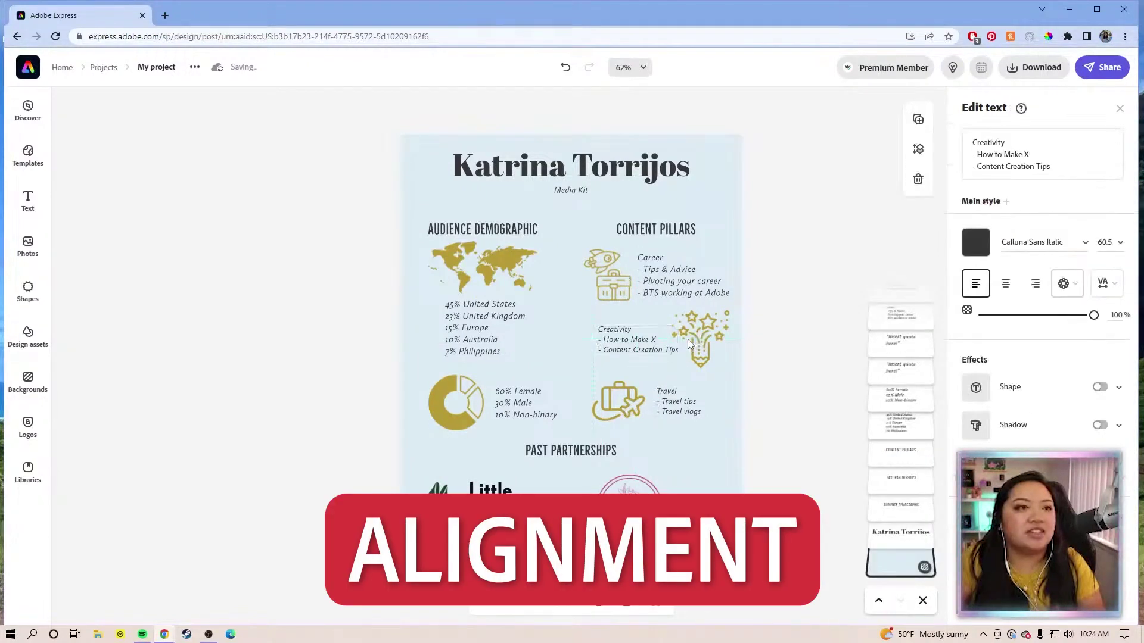
drag(687, 339, 686, 339)
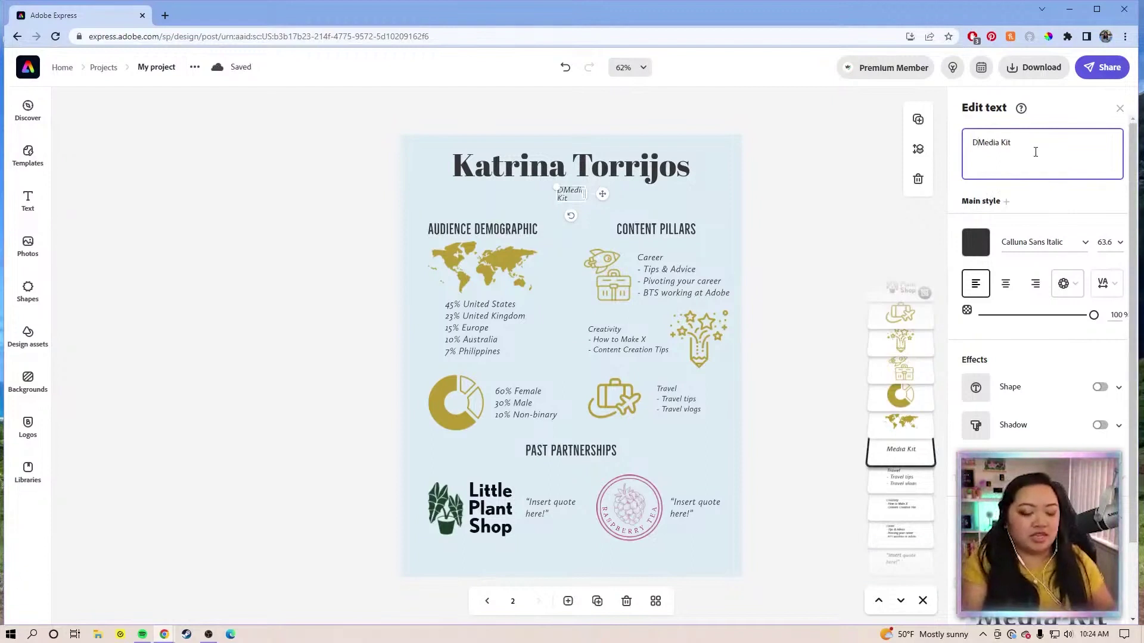
- Change the subtitle beneath the page 2 name to "Digital Creator - Media Kit" and fit it on one centered line
text(igital)
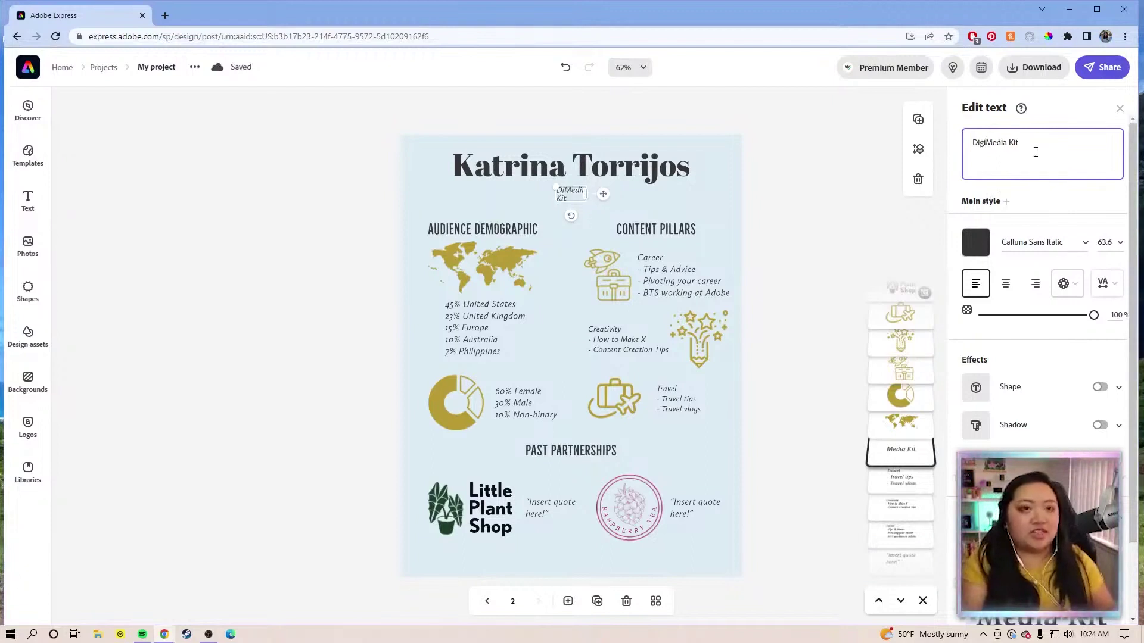
text(or -)
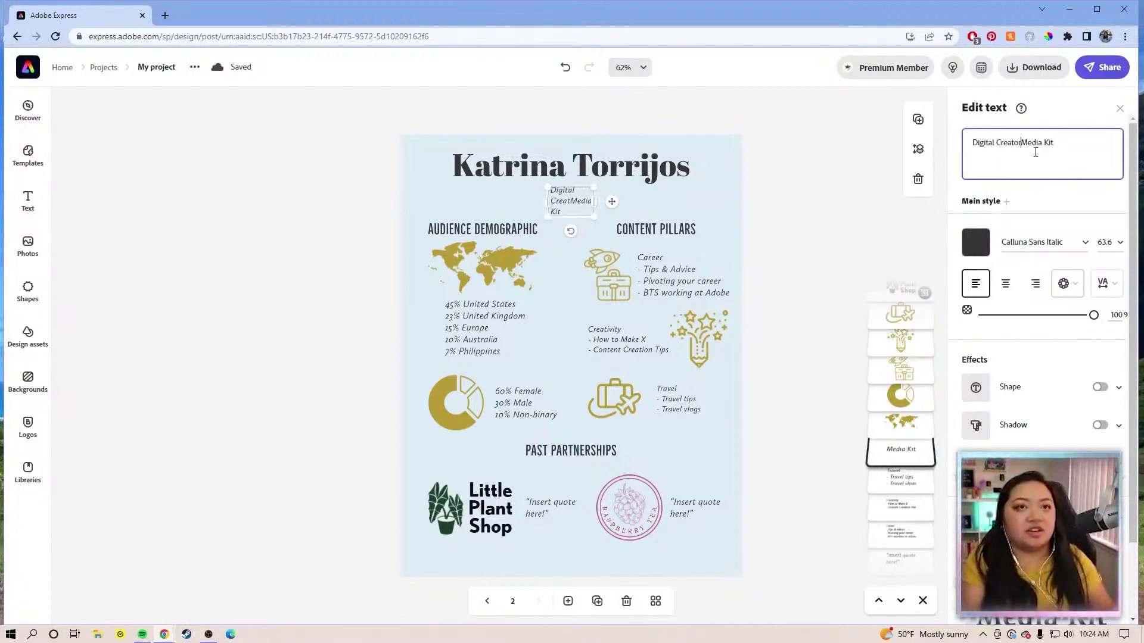
drag(669, 189, 641, 194)
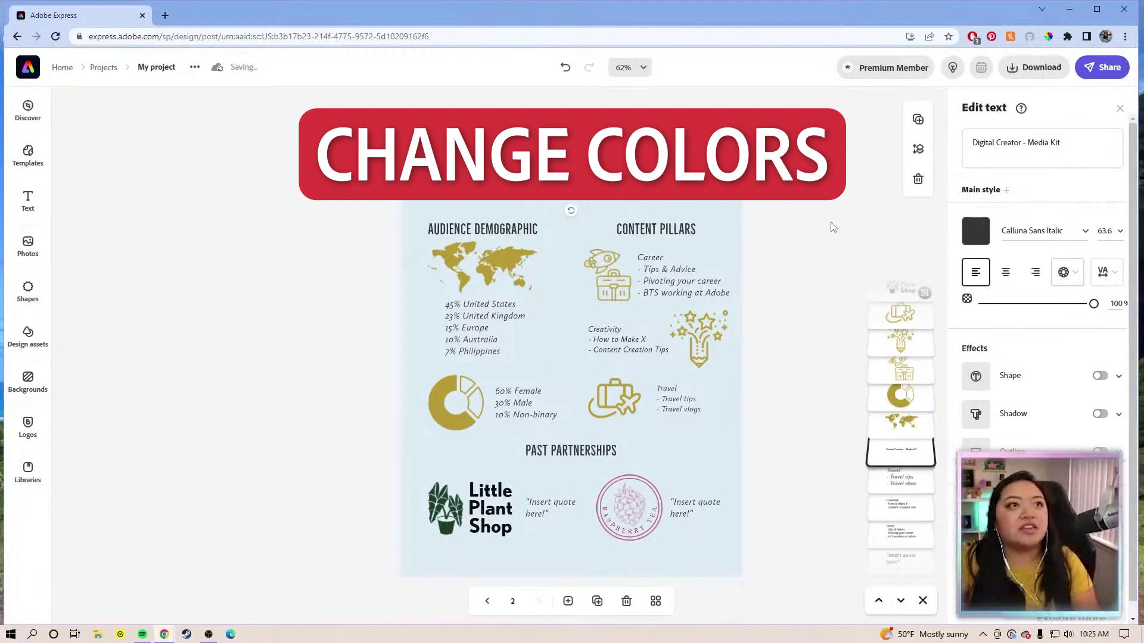
- Review the finished media kit by viewing both pages in the overview and checking pages 1 and 2 individually
click(864, 354)
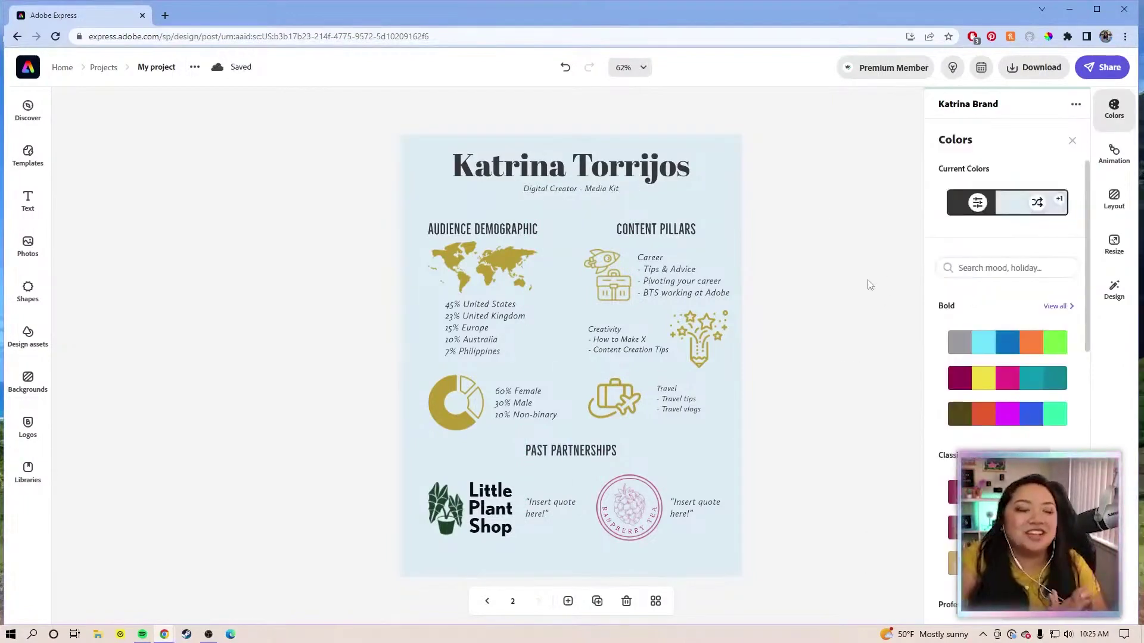
click(655, 602)
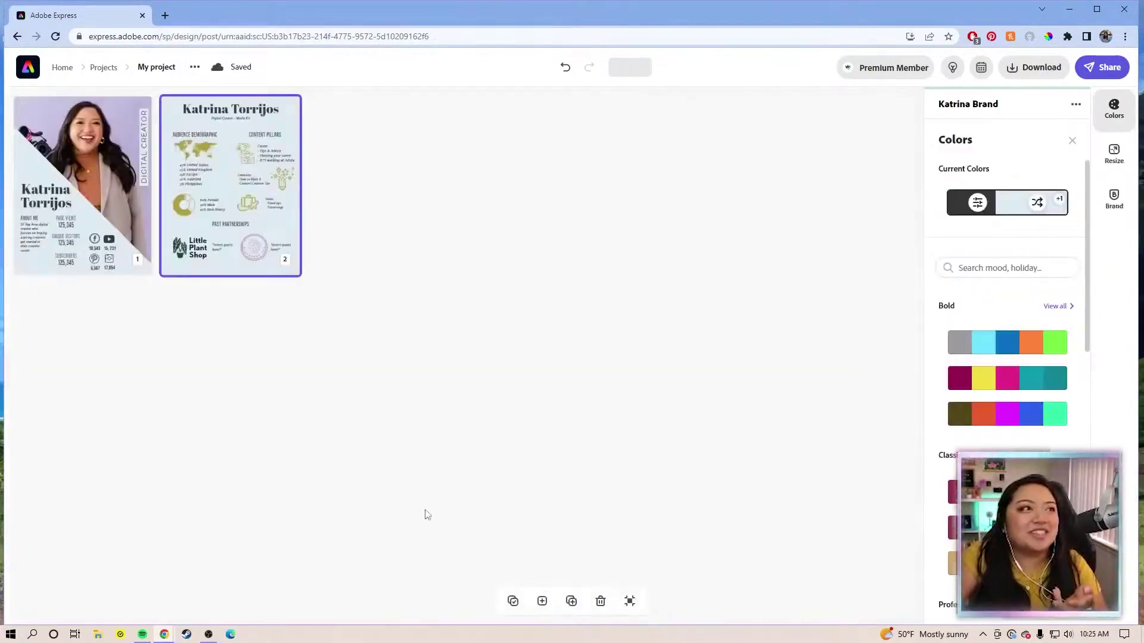
click(112, 205)
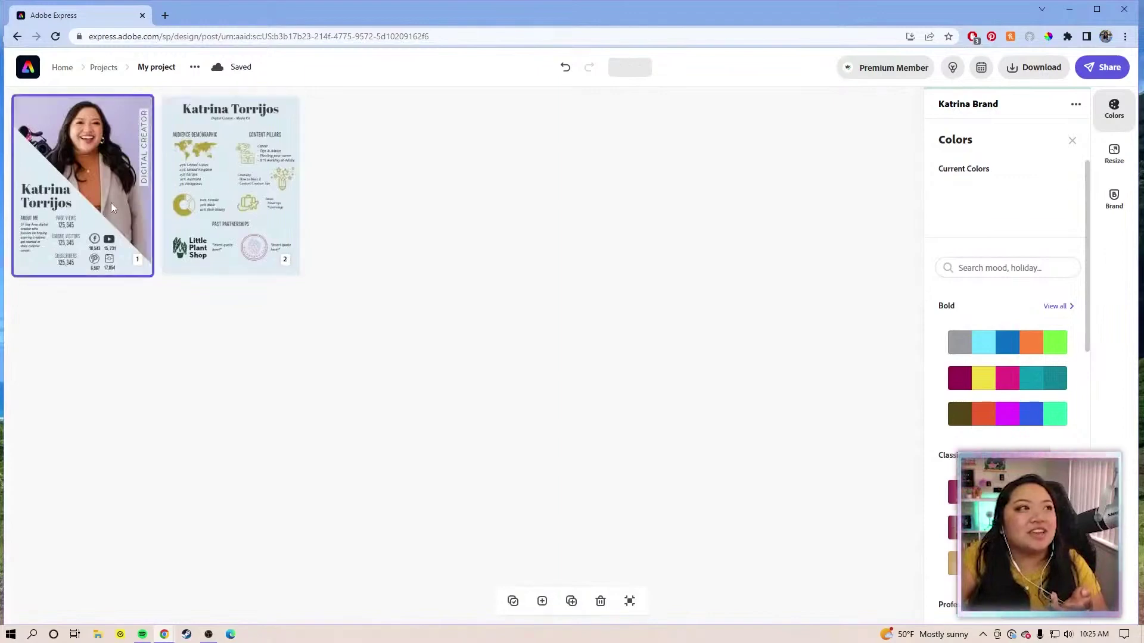
double_click(111, 202)
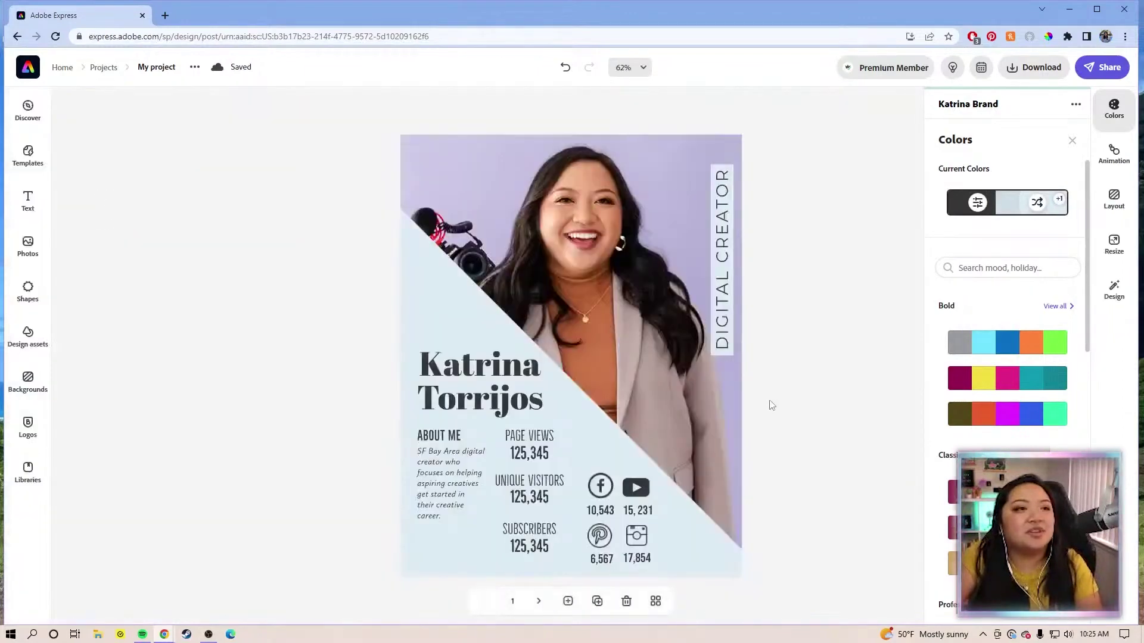
click(539, 601)
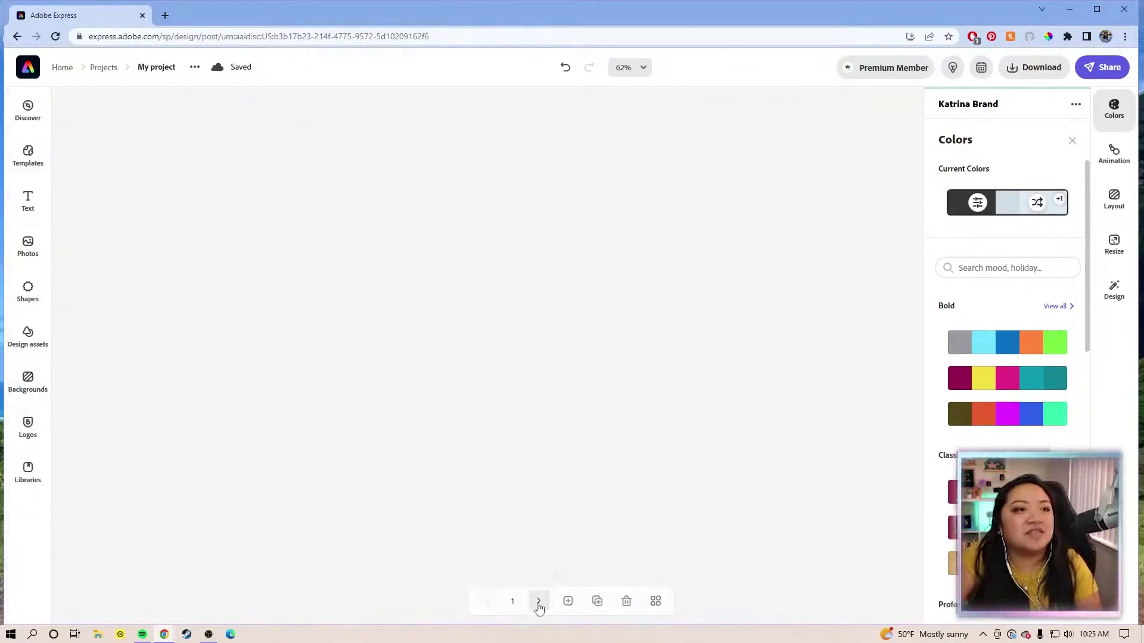
click(655, 602)
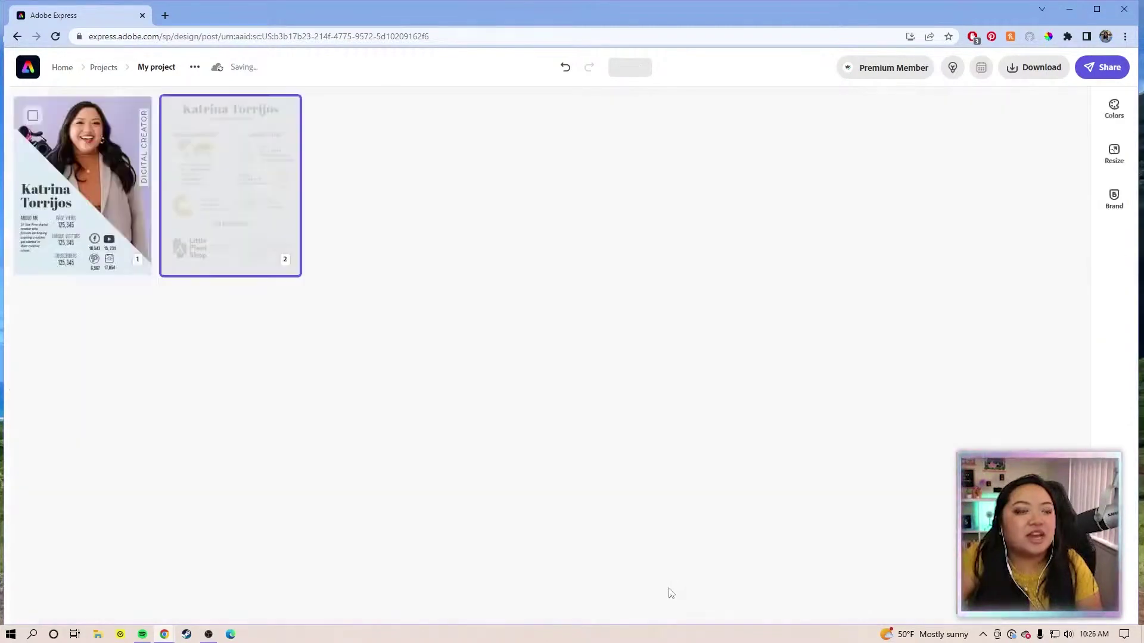